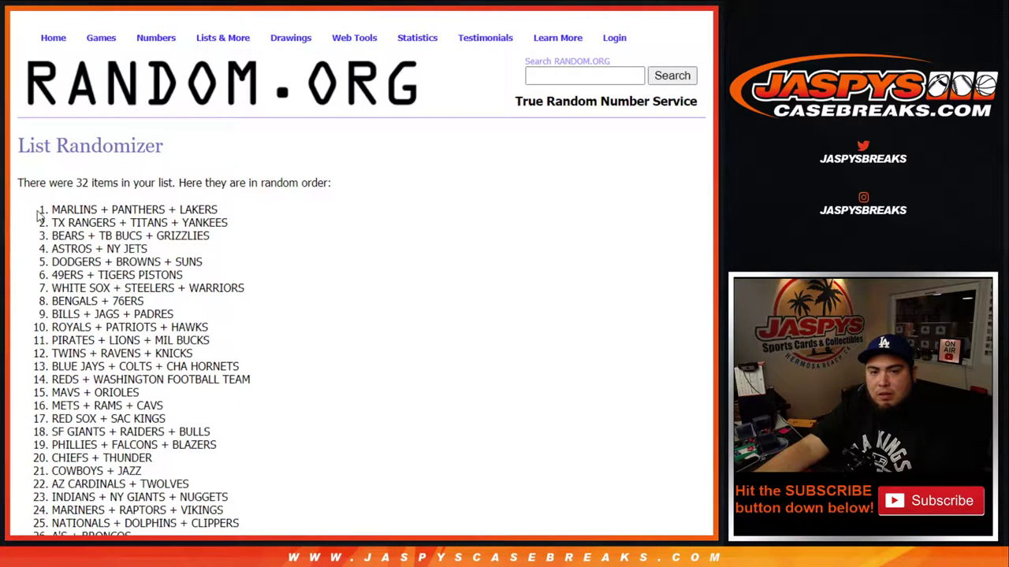
Step: Copy the full randomized team list from RANDOM.ORG and paste it into the Google Sheets spreadsheet starting at cell B1, beside the customer names
left_click_drag(36, 214, 264, 313)
scroll(248, 240, "down", 4)
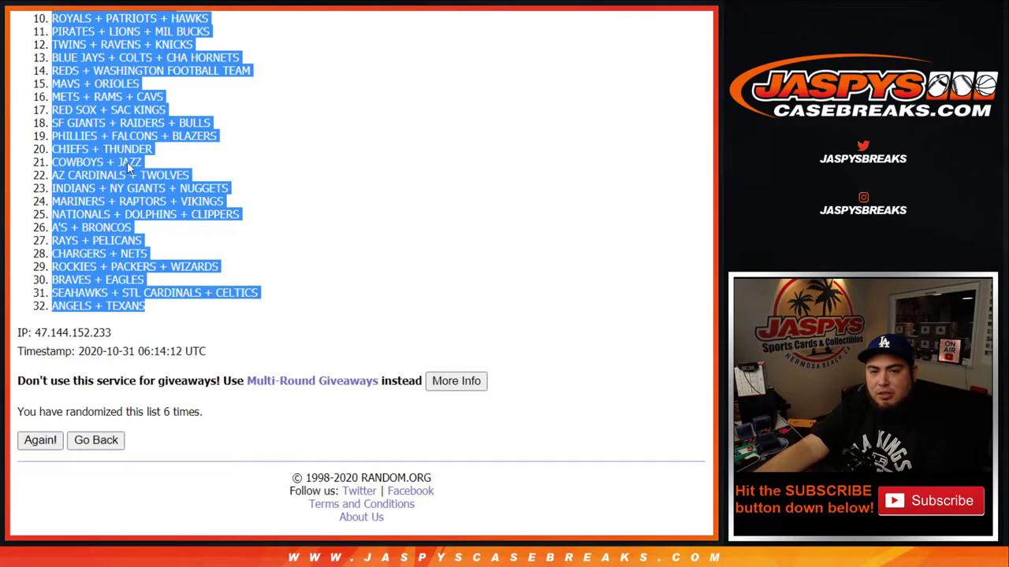
key("ctrl+Tab")
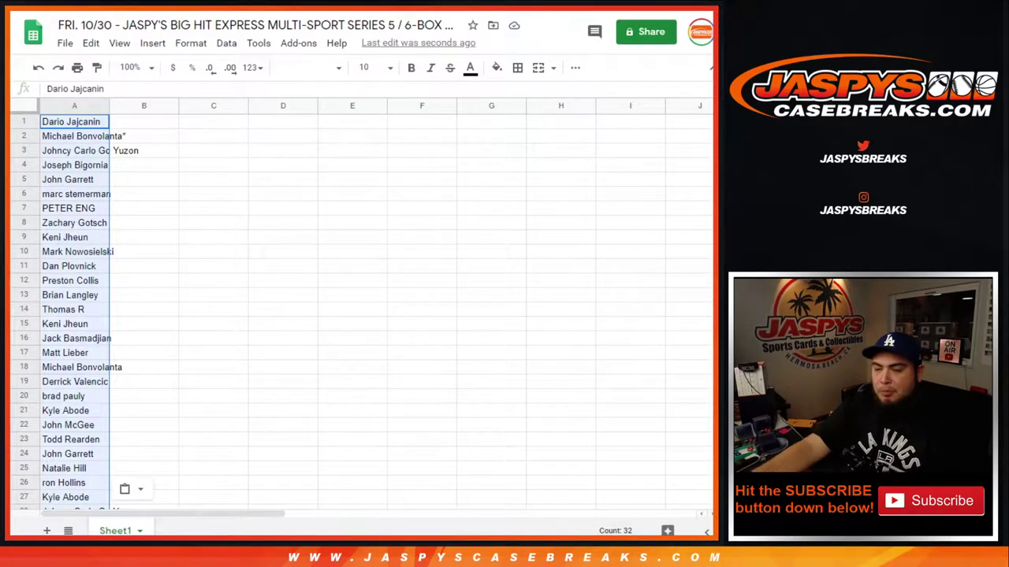
left_click(138, 128)
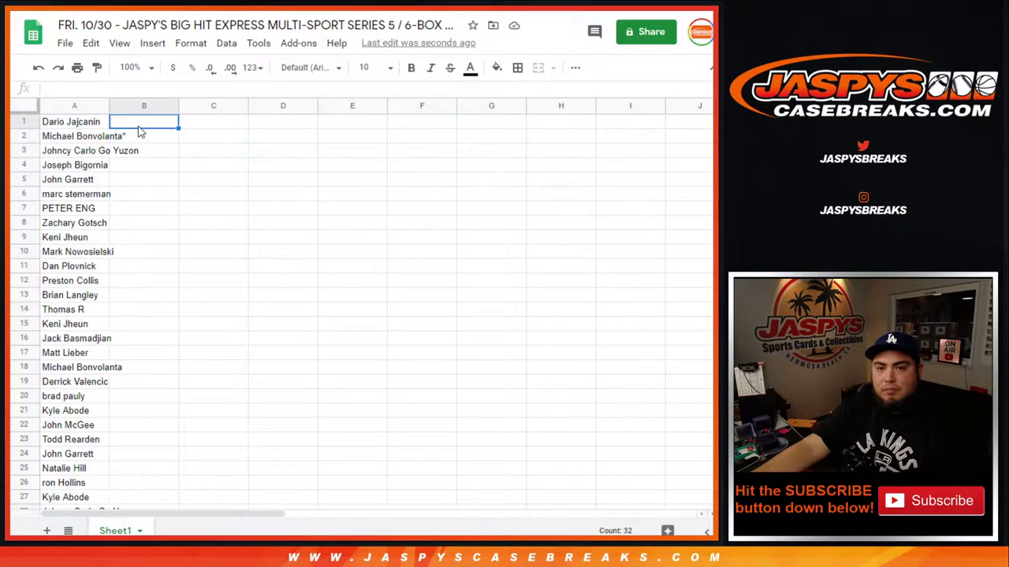
key("ctrl+v")
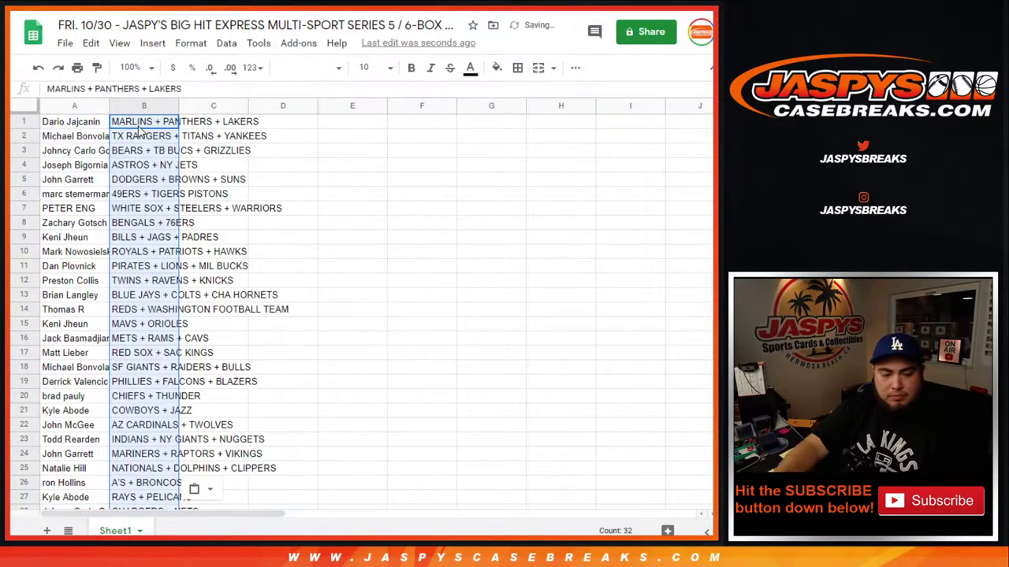
Step: Set the whole sheet's font size to 14 and auto-fit the column widths to their contents
left_click(33, 106)
left_click(372, 67)
left_click(369, 247)
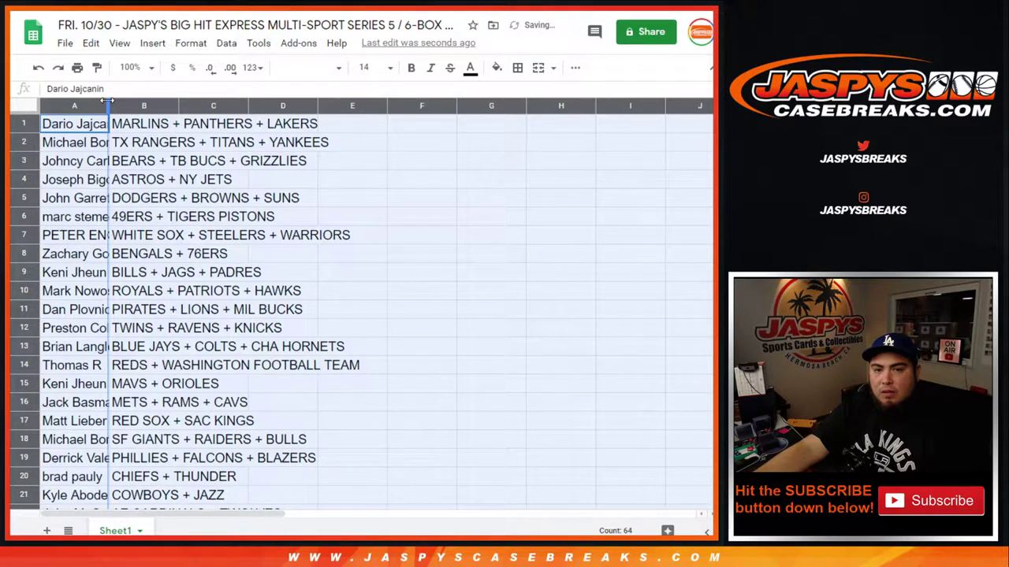
double_click(107, 101)
Step: Review the customer and team pairings in rows 1 to 11, highlighting each row in turn
left_click(18, 122)
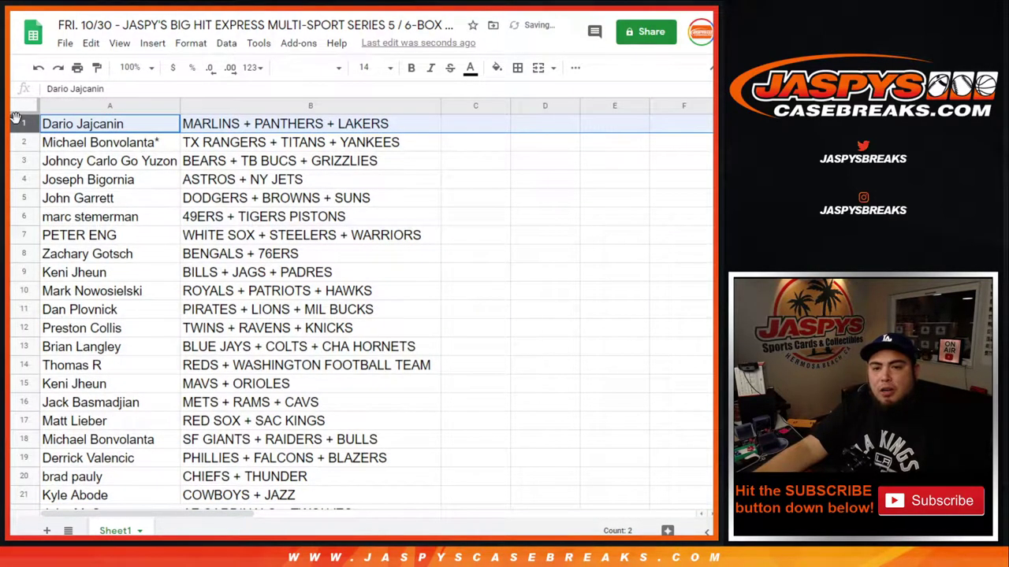
left_click(21, 143)
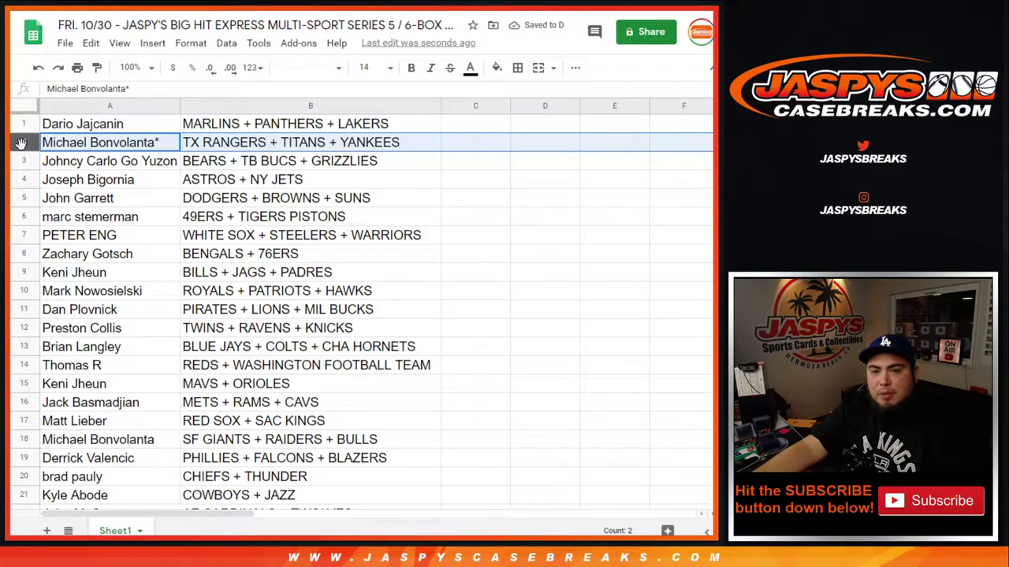
left_click(21, 160)
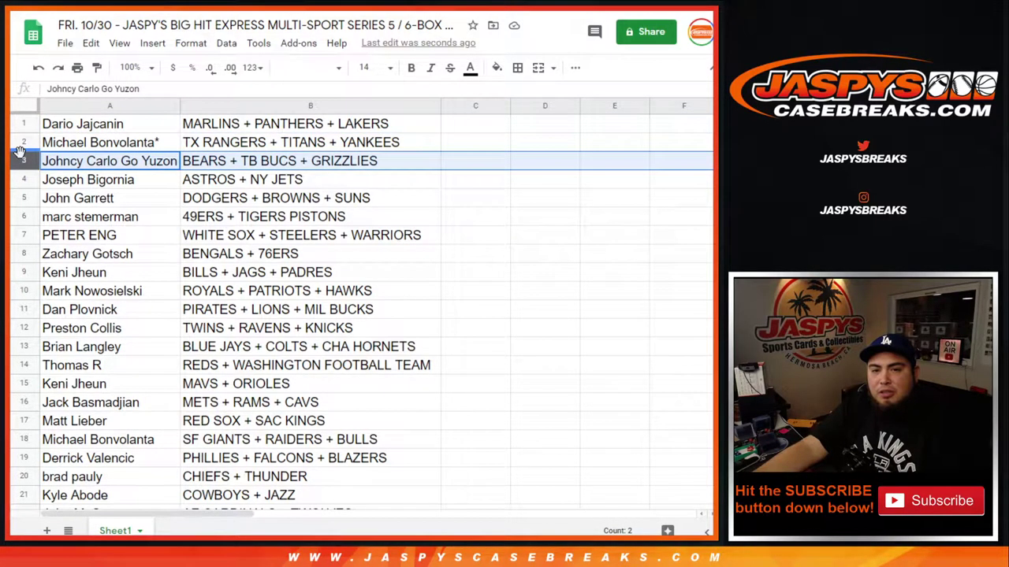
left_click(24, 180)
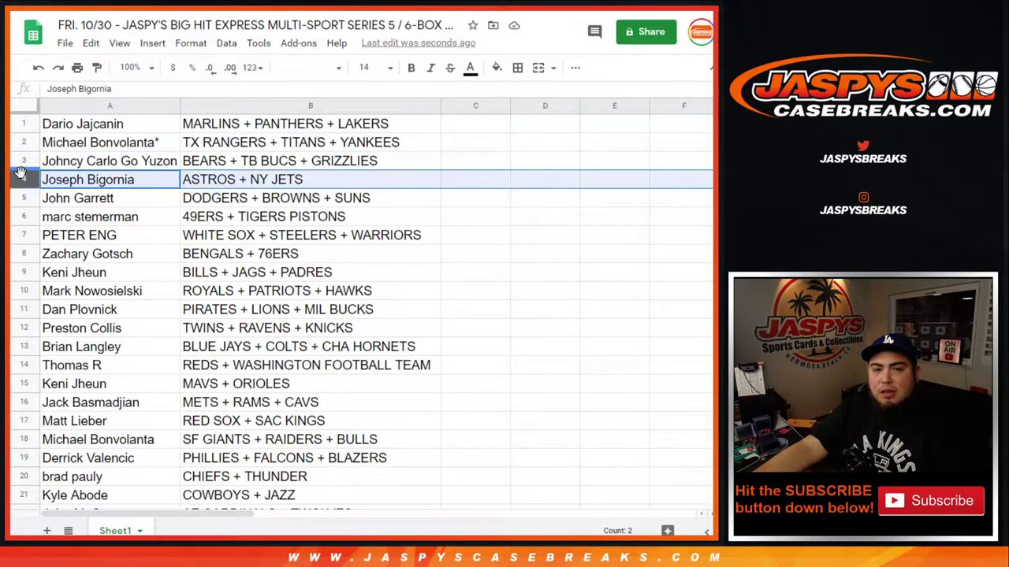
left_click(26, 194)
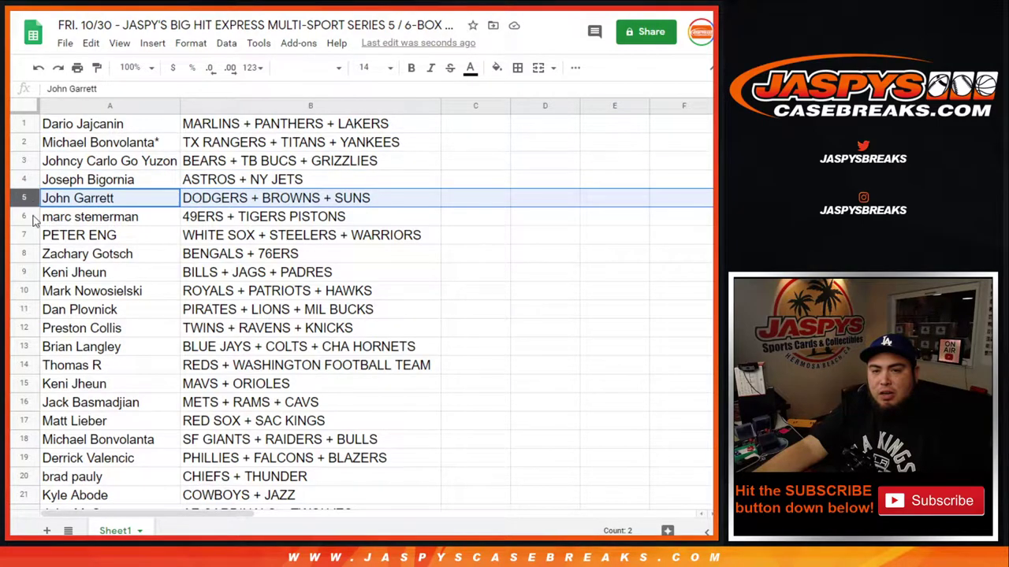
left_click(30, 220)
left_click(26, 234)
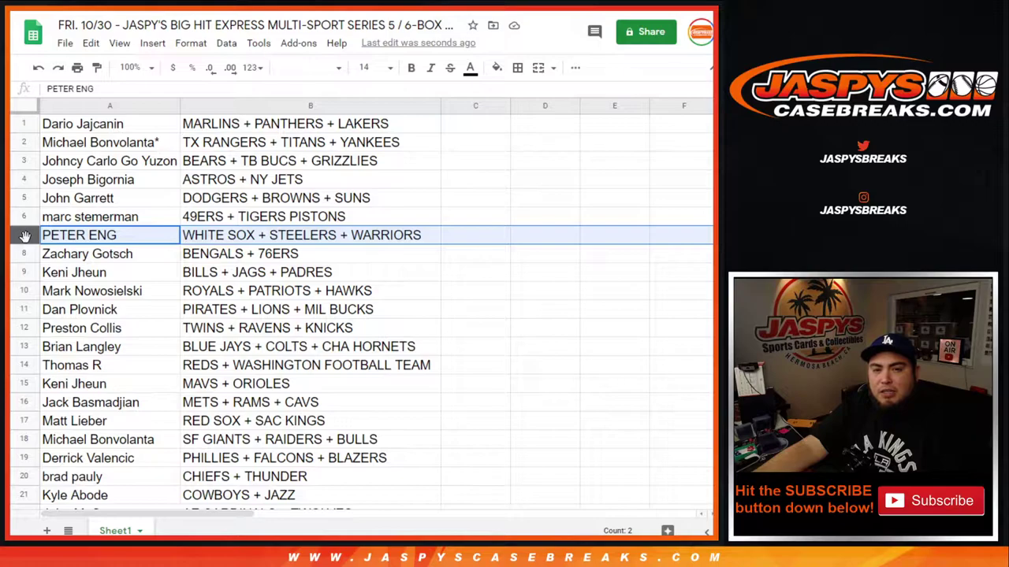
left_click(27, 250)
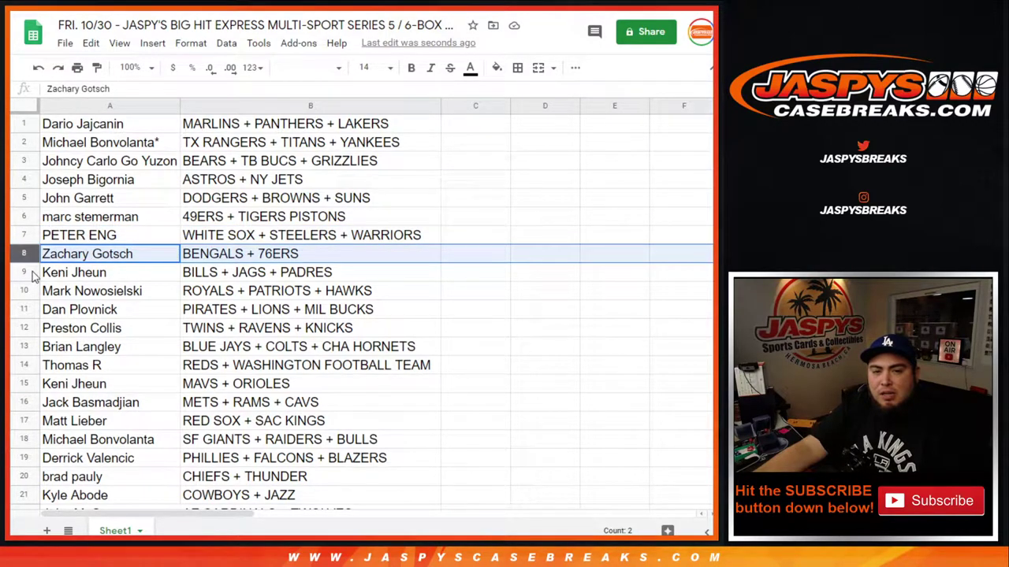
left_click(30, 273)
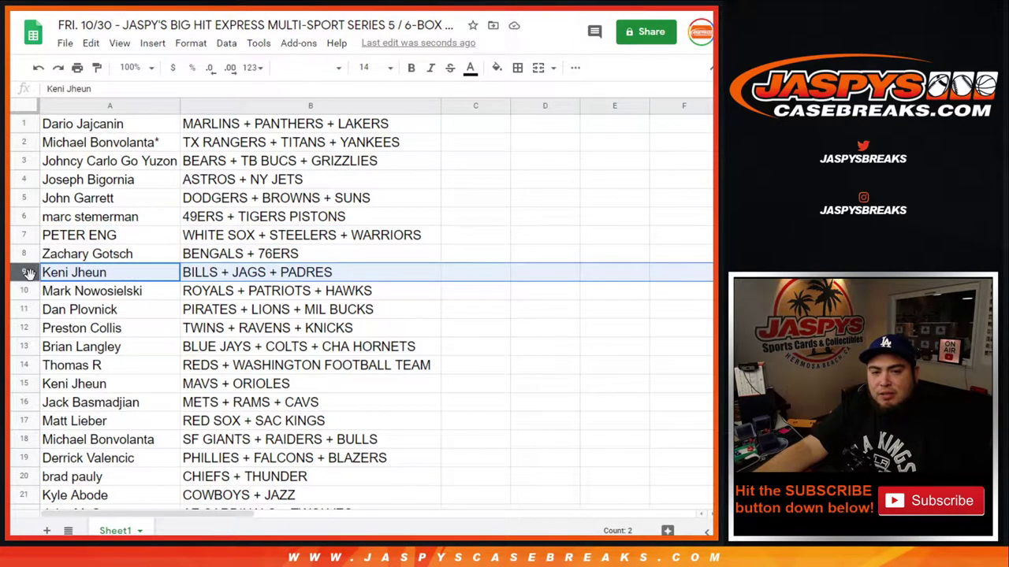
left_click(24, 290)
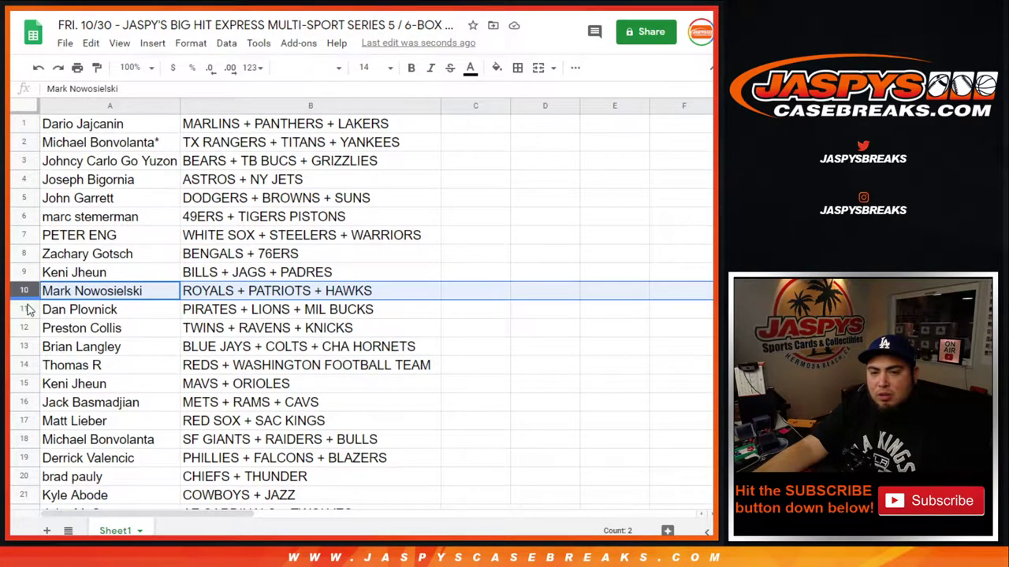
left_click(27, 309)
Step: Go through the pairings in rows 12 to 18, selecting one row at a time
scroll(137, 307, "down", 2)
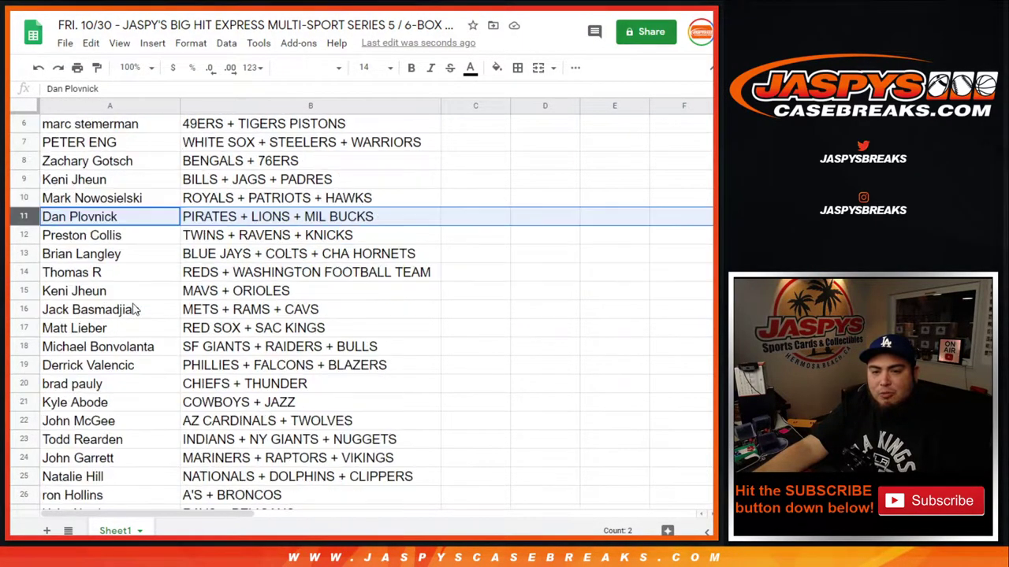
left_click(22, 235)
left_click(22, 253)
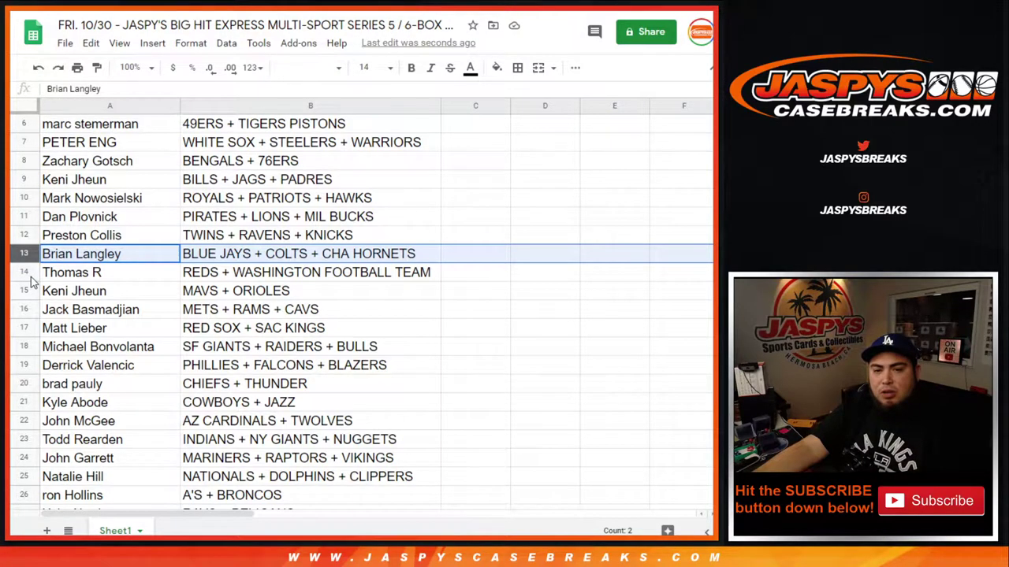
left_click(24, 273)
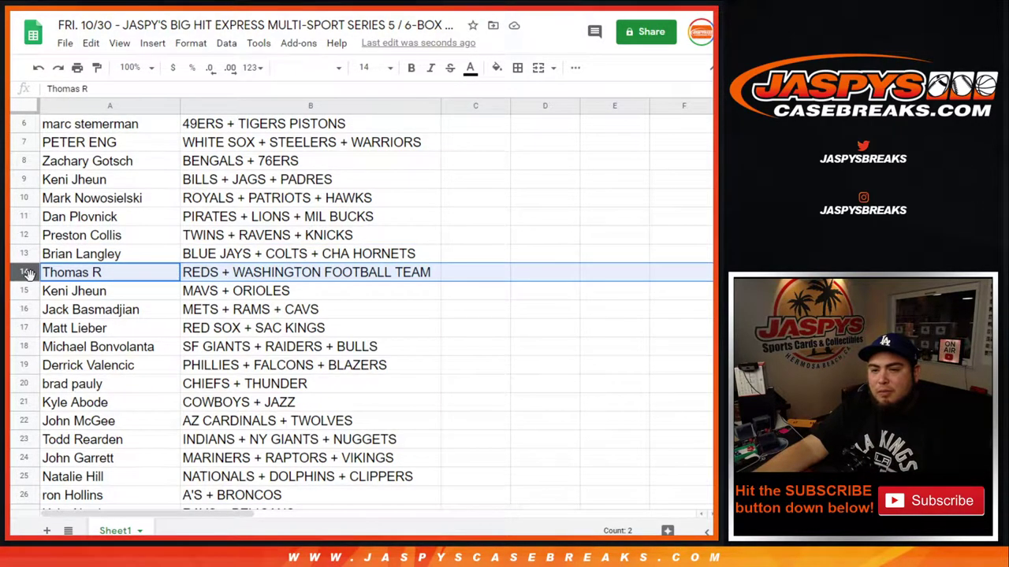
left_click(24, 291)
left_click(23, 308)
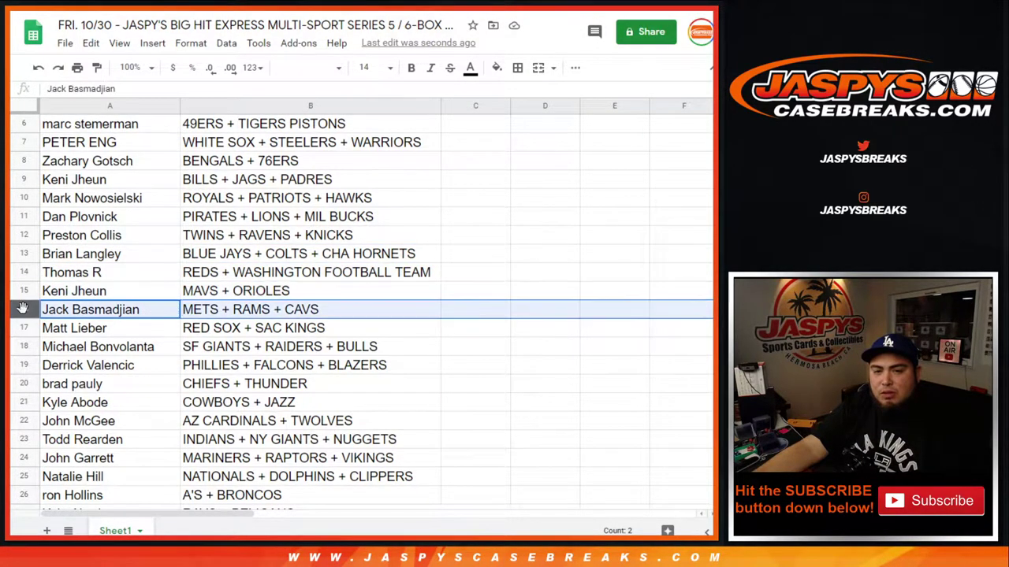
left_click(24, 328)
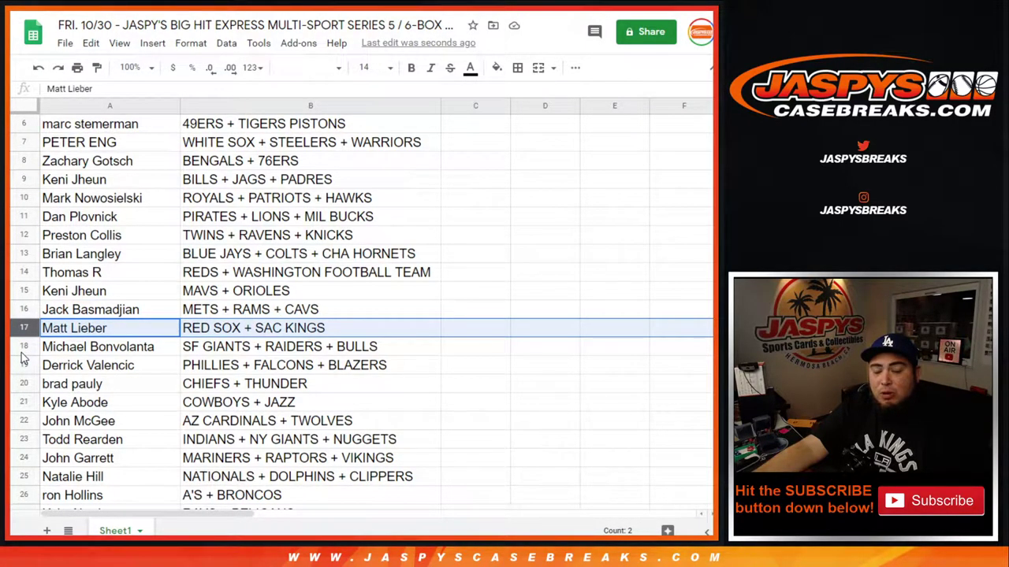
left_click(22, 347)
Step: Read through the team assignments in rows 19 to 26, highlighting each full row in order
scroll(149, 339, "down", 2)
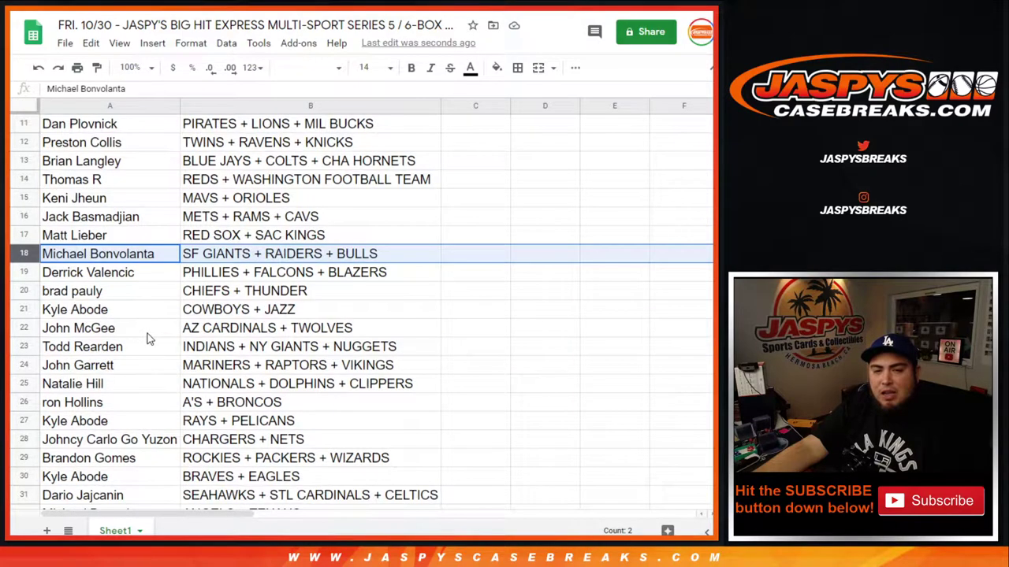
left_click(24, 273)
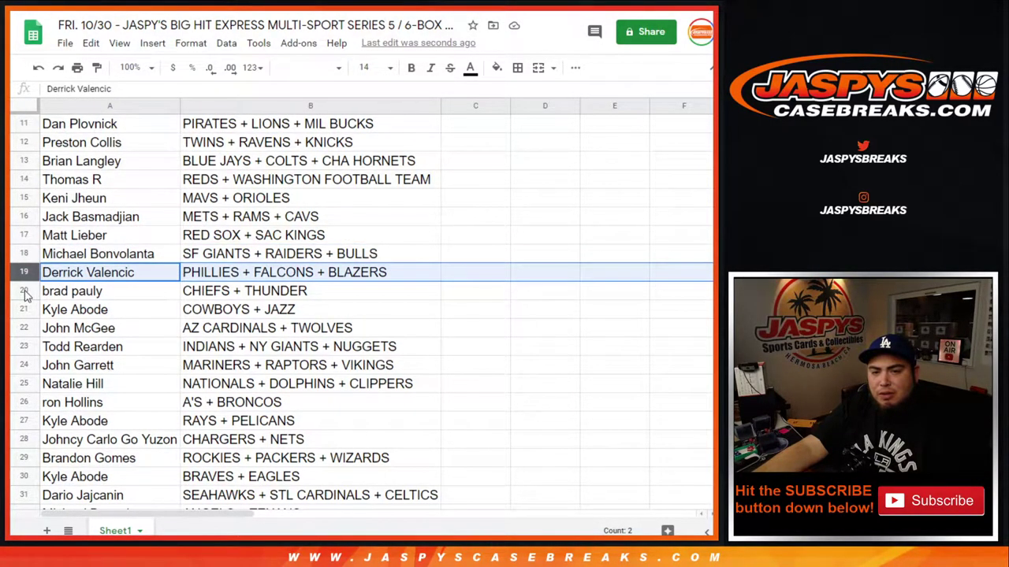
left_click(24, 290)
left_click(25, 309)
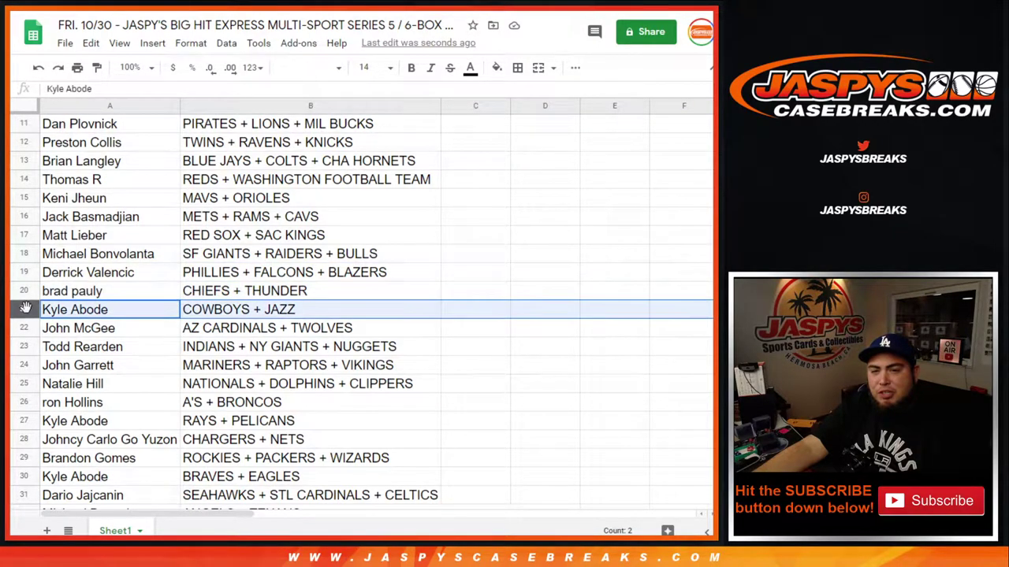
left_click_drag(28, 327, 24, 356)
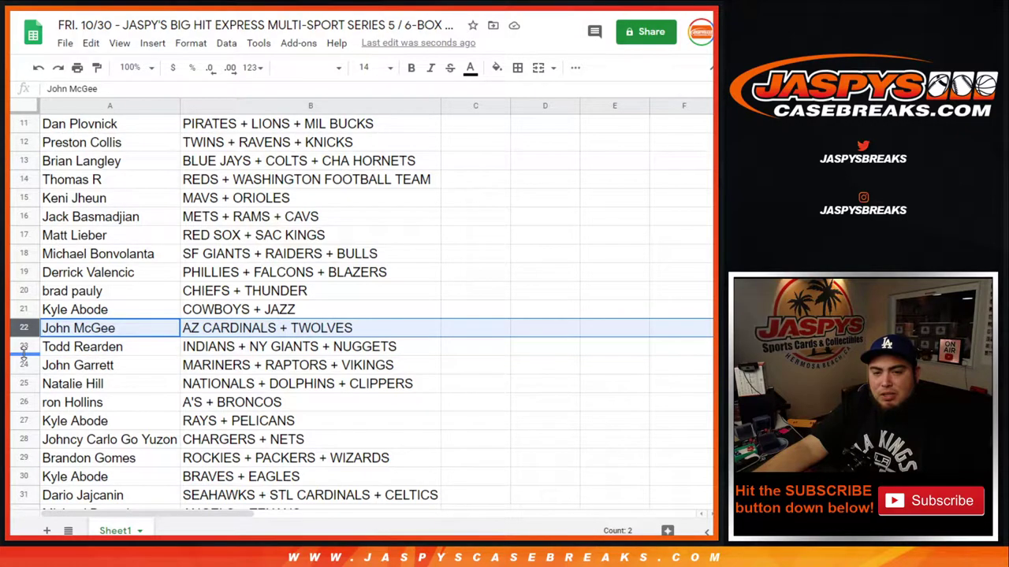
left_click(24, 349)
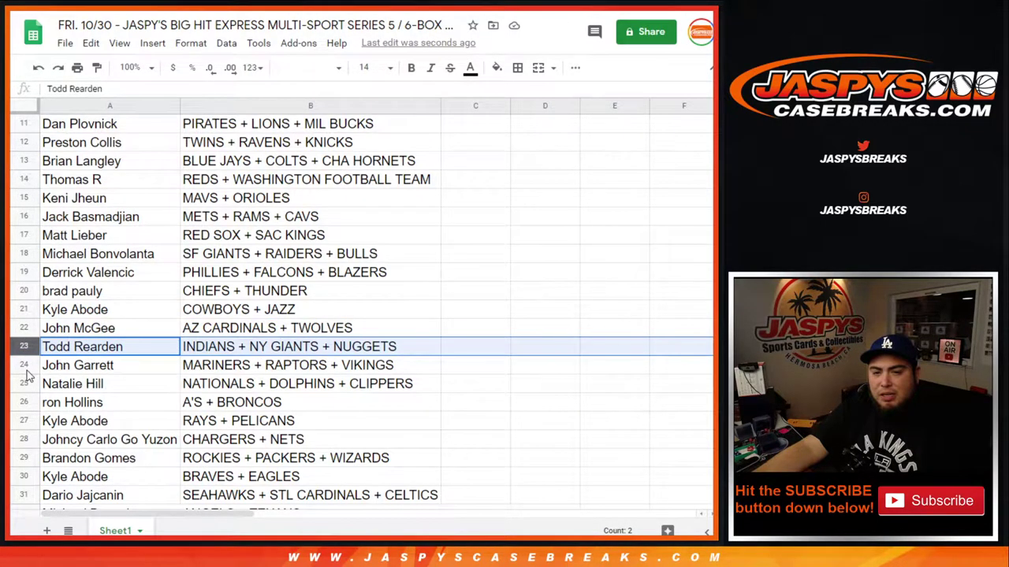
left_click(25, 370)
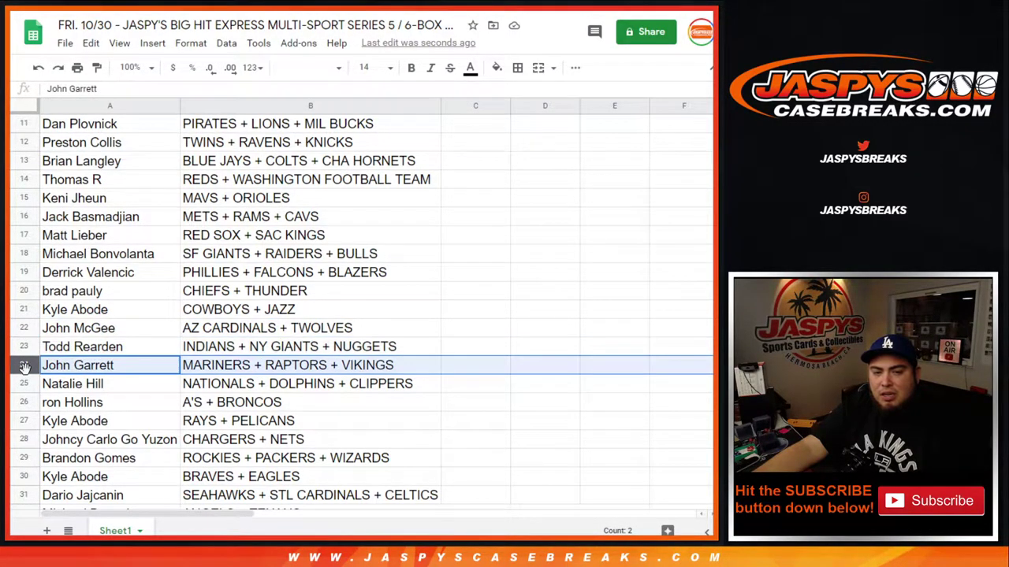
left_click(25, 383)
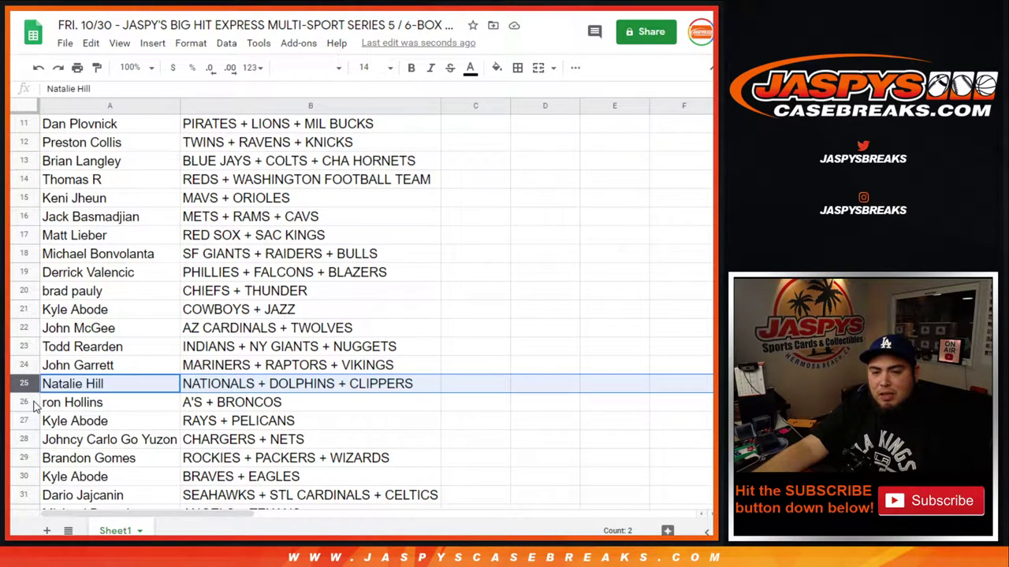
left_click(28, 404)
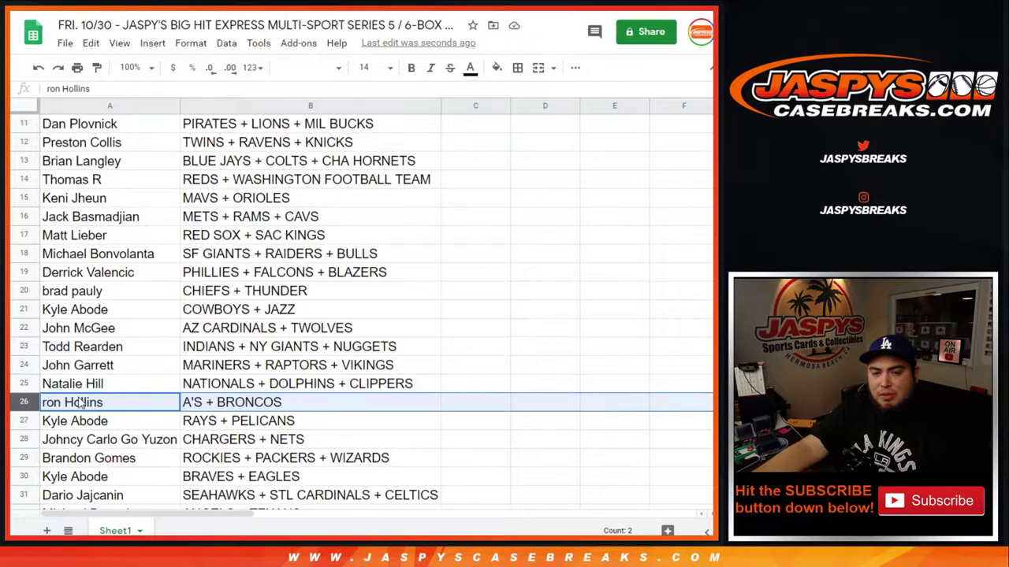
Step: Review the remaining pairings in rows 27 to 32 row by row, and return to the start of the list
scroll(181, 378, "down", 3)
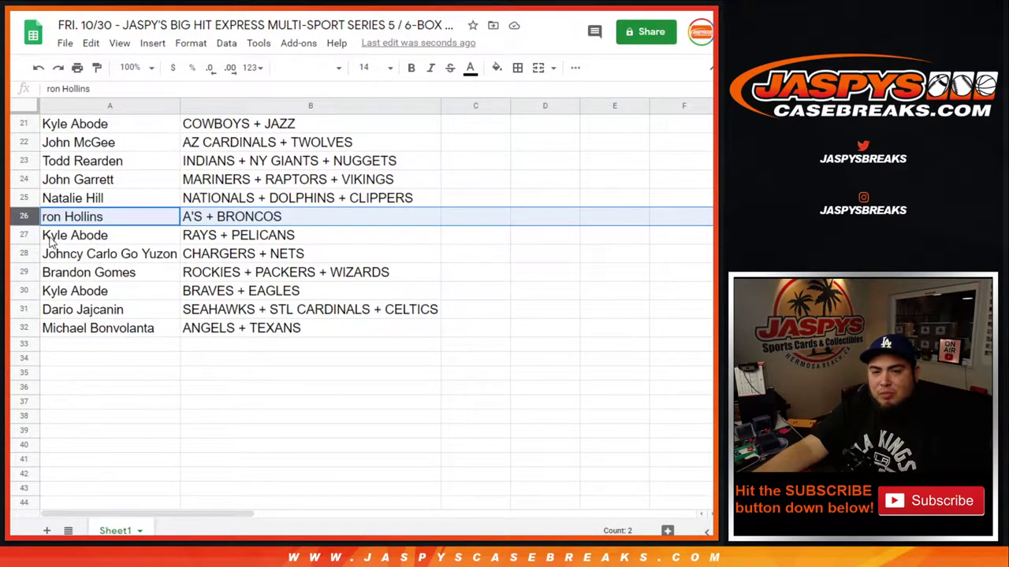
left_click(25, 235)
left_click(25, 254)
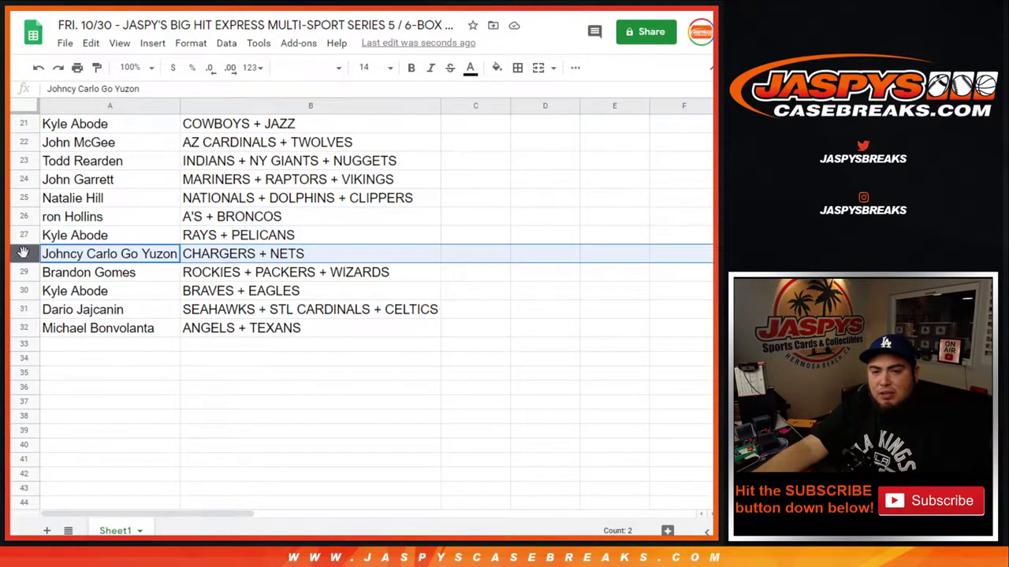
left_click(25, 272)
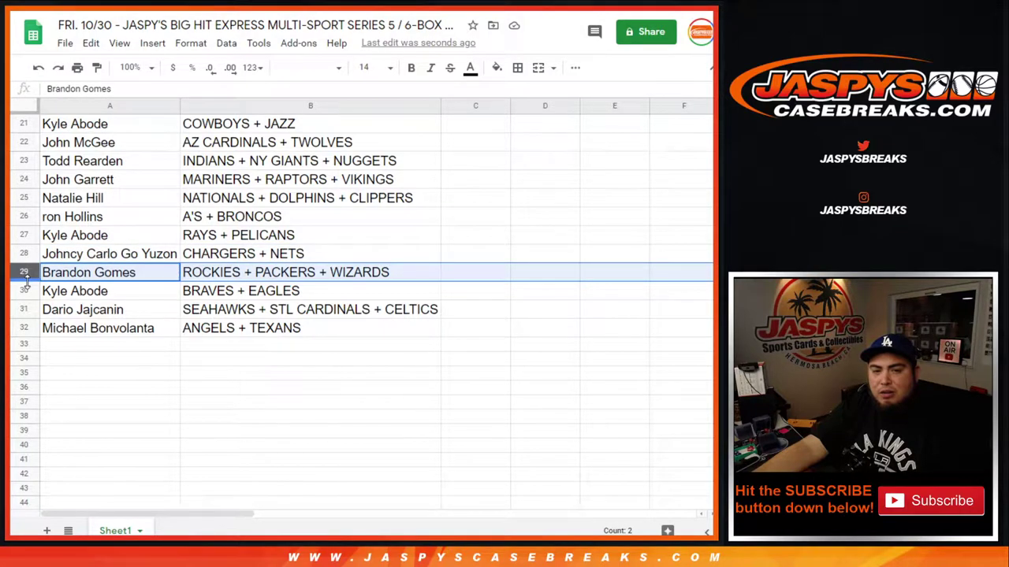
left_click(26, 290)
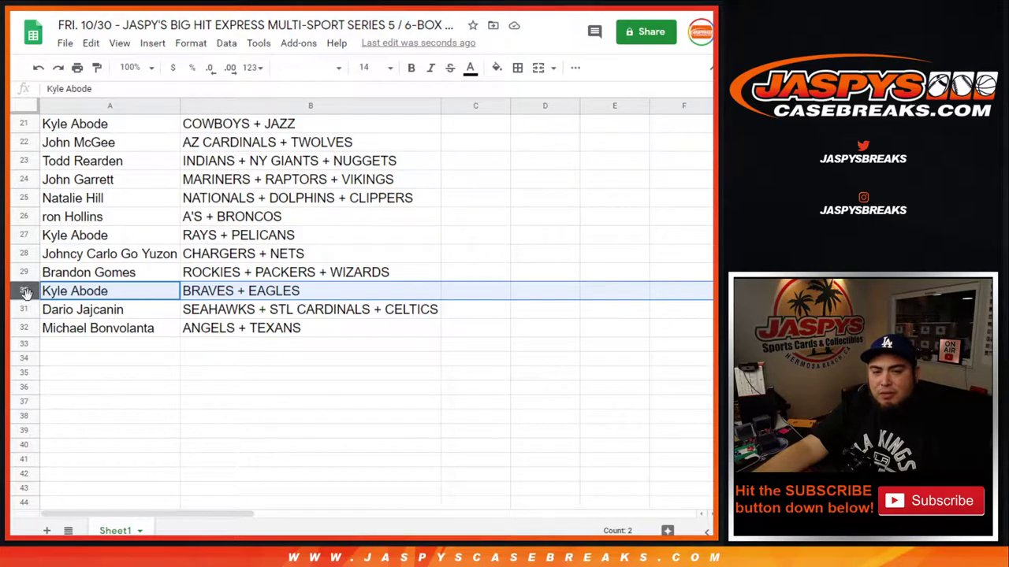
left_click(25, 309)
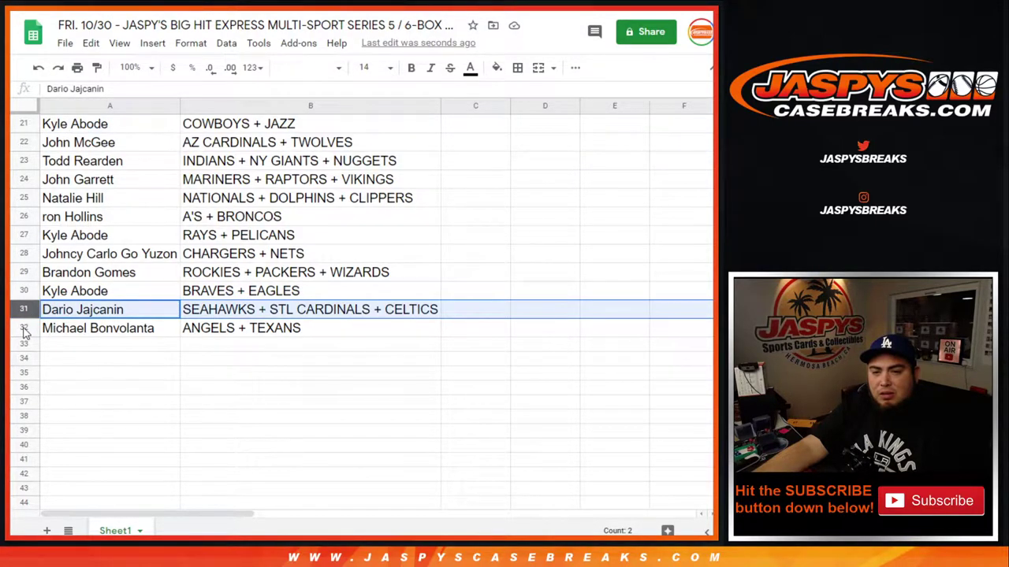
left_click(24, 328)
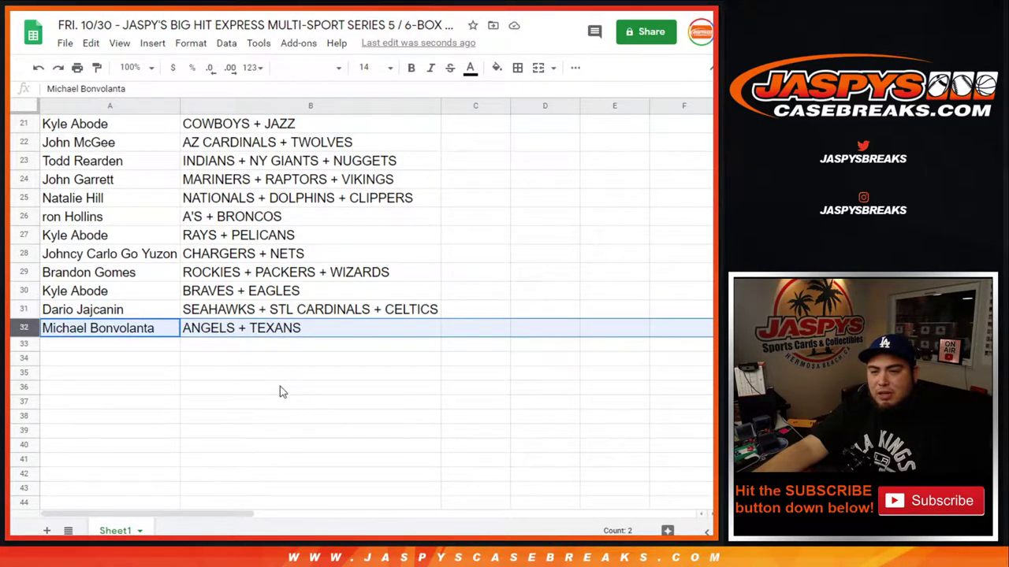
scroll(282, 392, "up", 2)
scroll(280, 392, "up", 4)
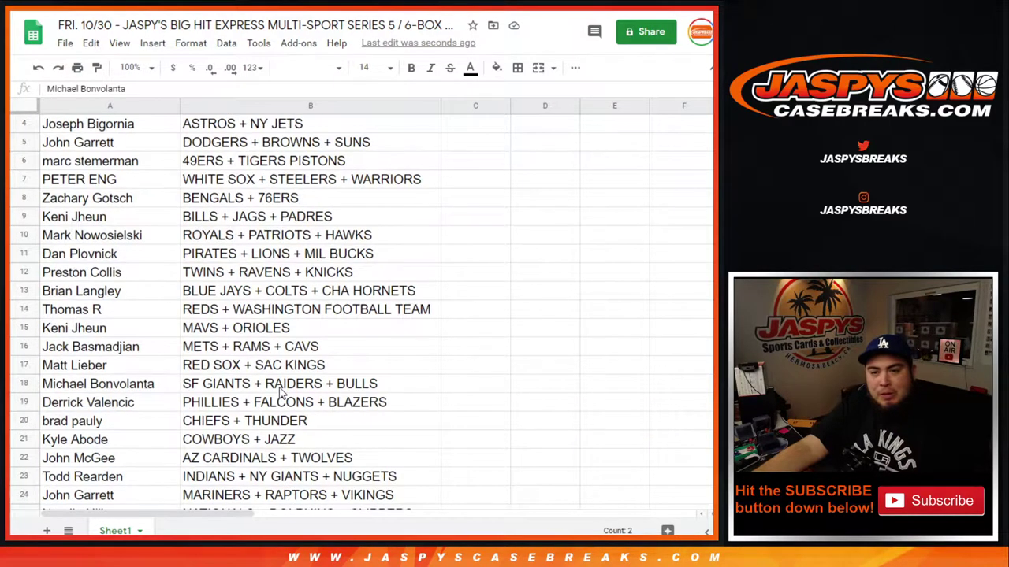
scroll(282, 392, "up", 1)
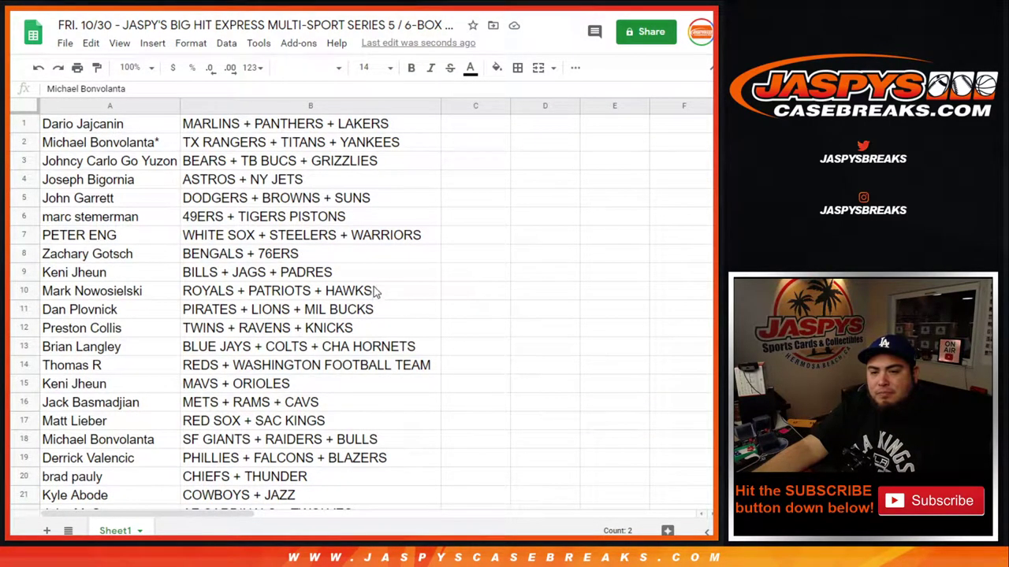
Step: Sort the sheet by the team names in column B from A to Z
left_click(434, 106)
left_click(473, 362)
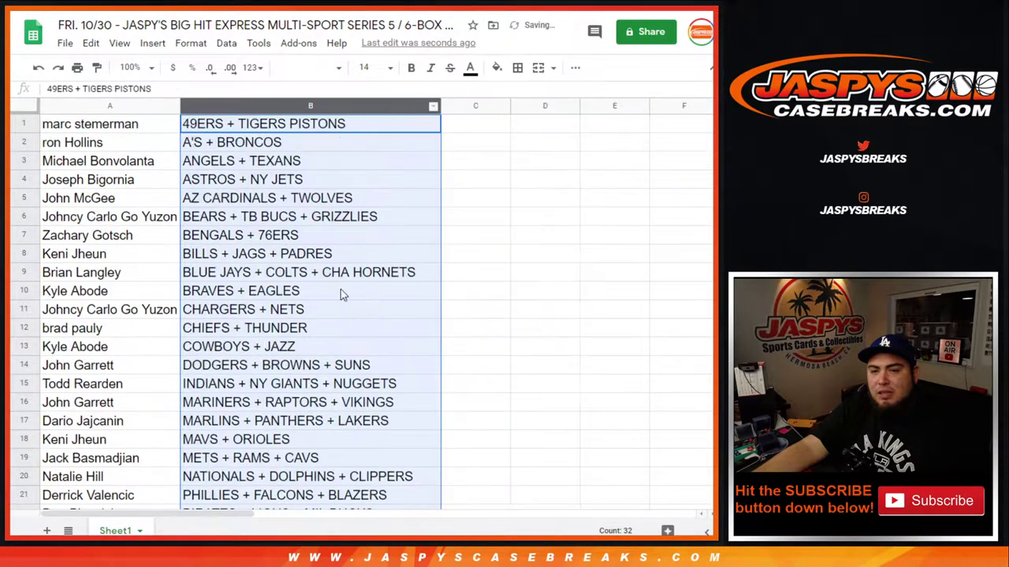
Step: Apply all borders to the customer and team list in A1:B32 and center its text horizontally
left_click_drag(83, 124, 351, 420)
left_click(517, 68)
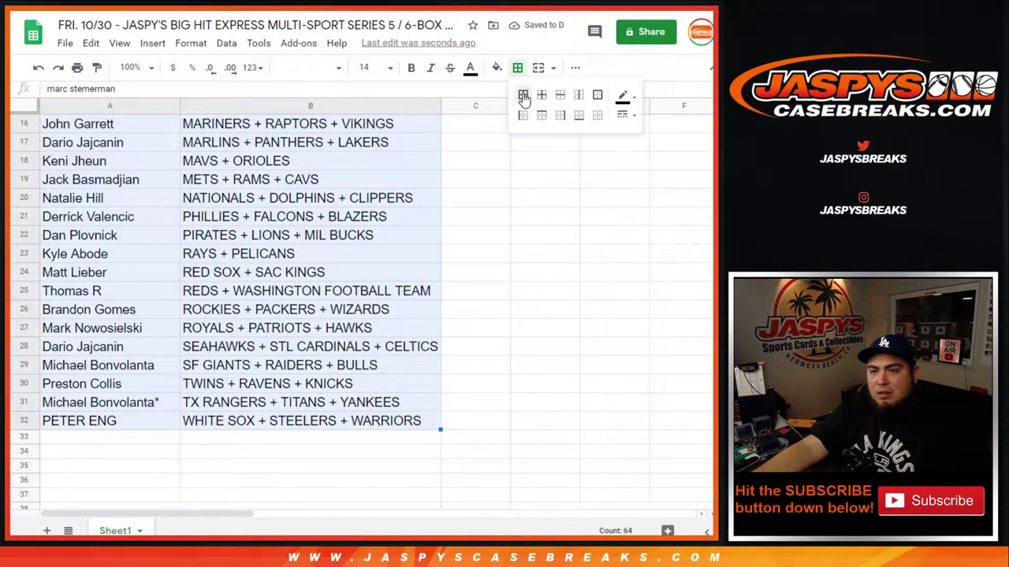
left_click(522, 94)
left_click(575, 68)
left_click(370, 93)
left_click(386, 118)
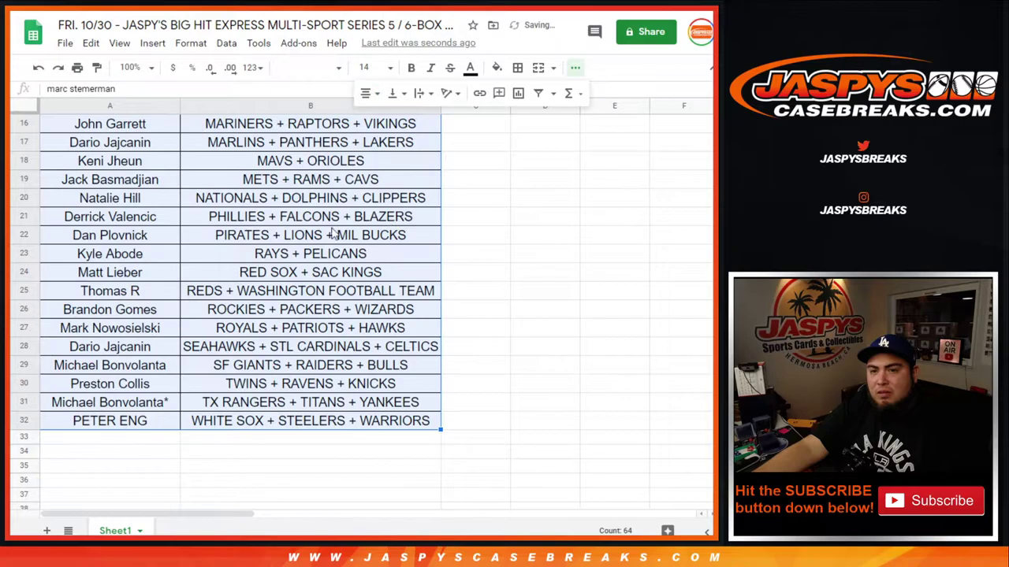
Step: Set up the sheet for printing in portrait orientation with the workbook title in the header, and check the whole page preview
scroll(251, 214, "up", 5)
left_click(77, 67)
left_click(647, 201)
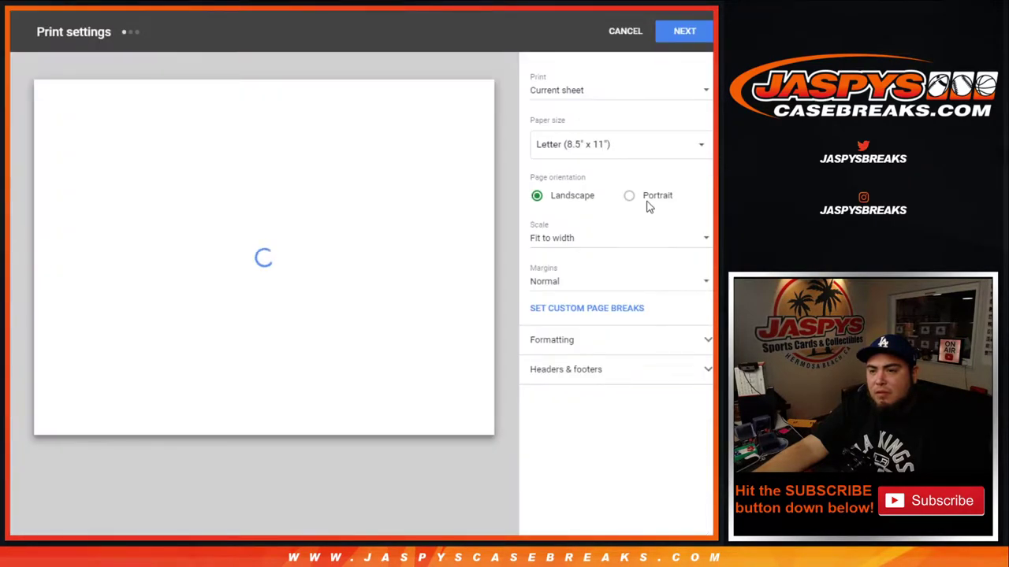
left_click(587, 370)
left_click(583, 423)
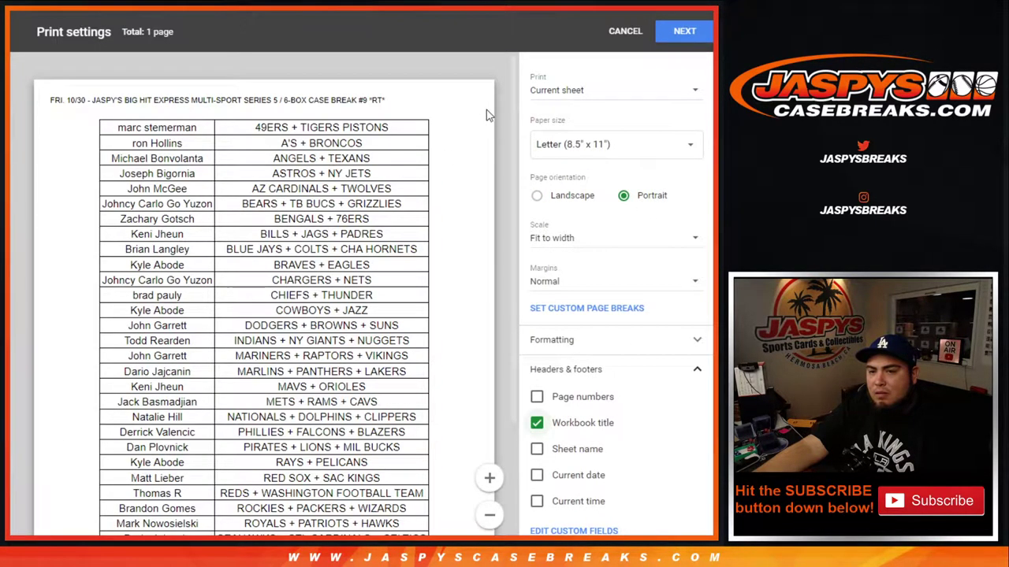
scroll(517, 95, "down", 2)
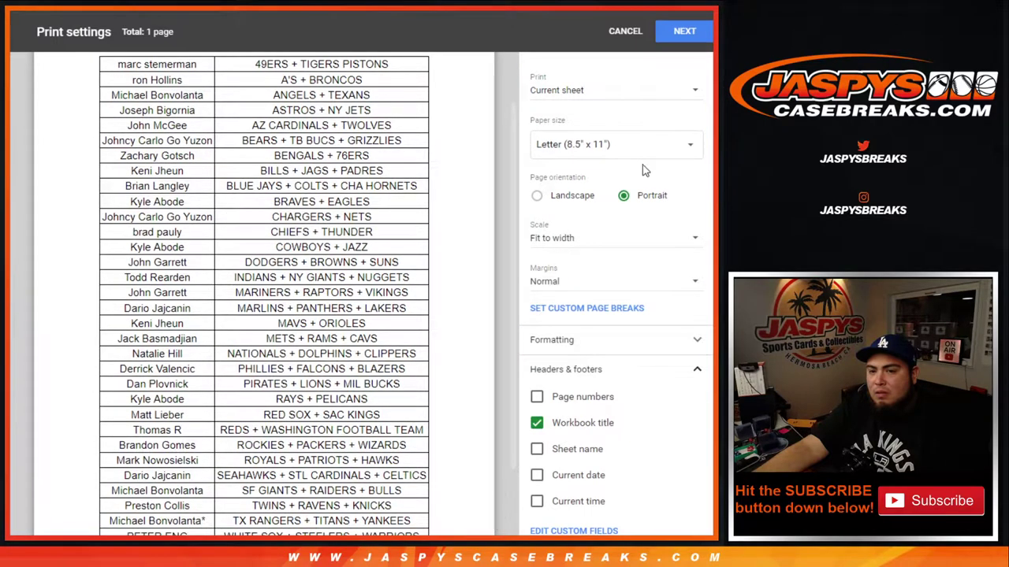
scroll(490, 183, "down", 2)
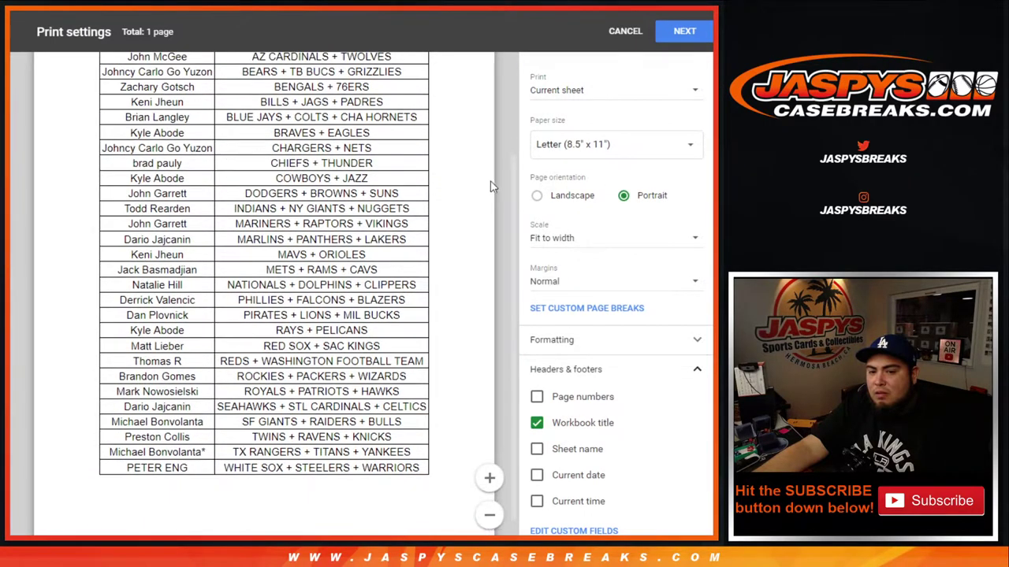
left_click(496, 514)
scroll(505, 237, "up", 2)
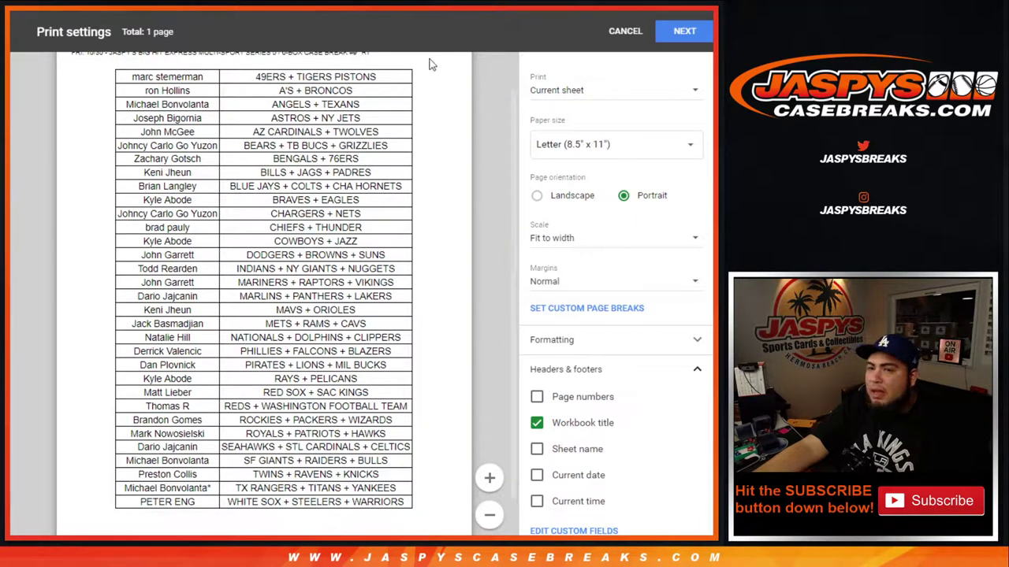
Step: Switch to the RANDOM.ORG List Randomizer and randomize the list of numbers six times
key("ctrl+Tab")
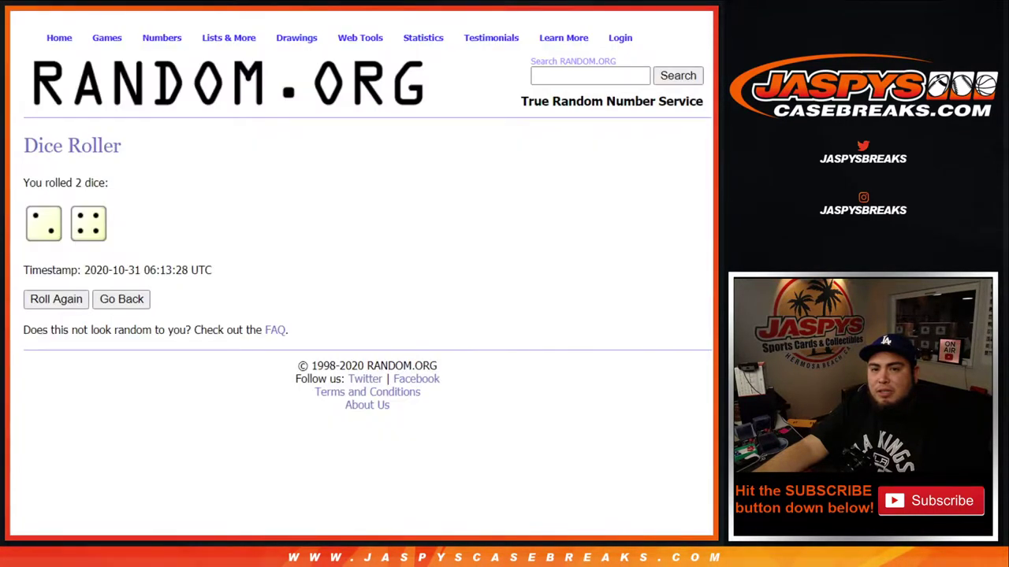
key("ctrl+Tab")
scroll(129, 268, "down", 2)
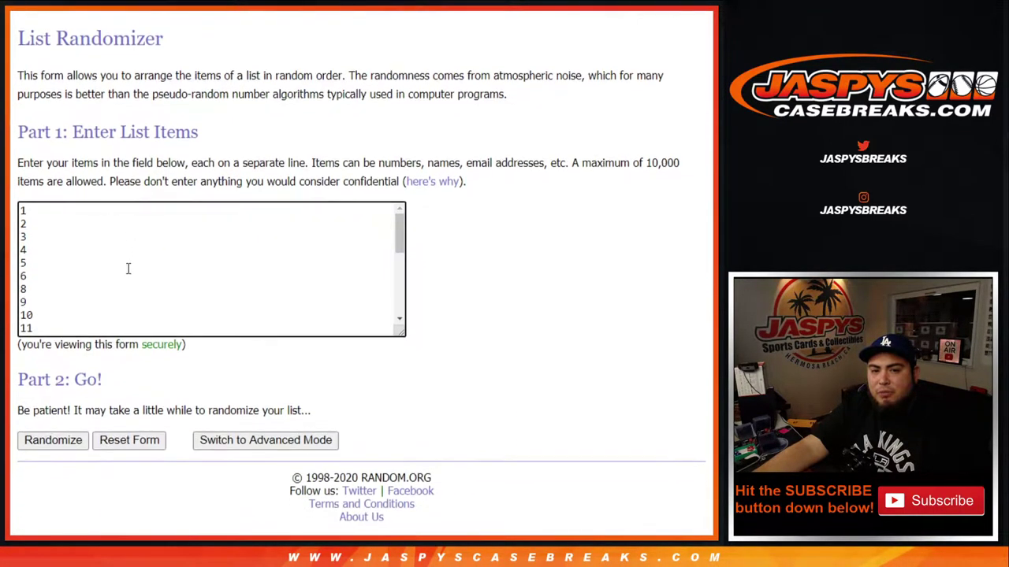
left_click(36, 449)
scroll(36, 451, "down", 3)
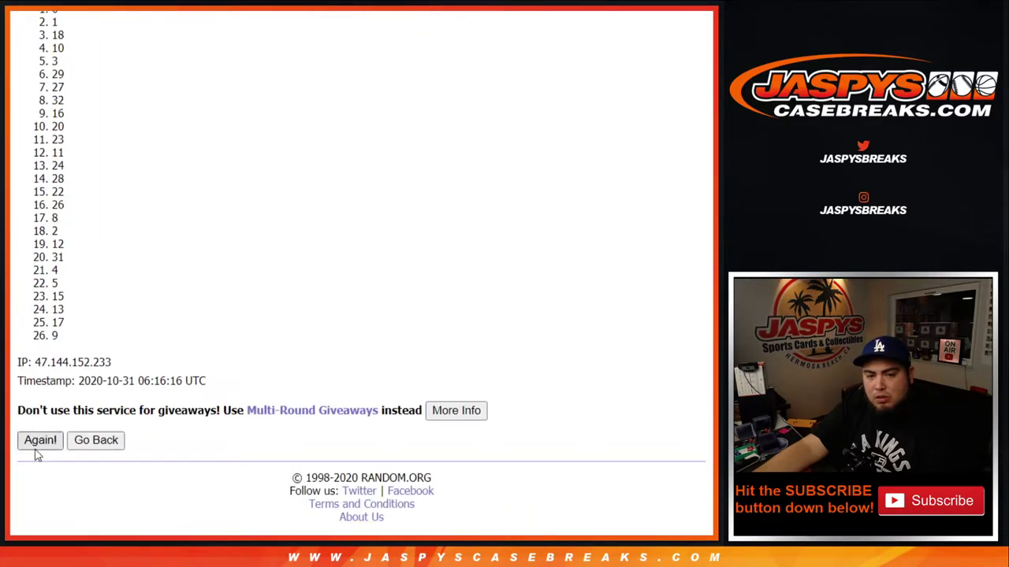
left_click(36, 453)
scroll(36, 454, "down", 3)
left_click(35, 451)
scroll(36, 455, "down", 3)
left_click(36, 451)
scroll(36, 453, "down", 3)
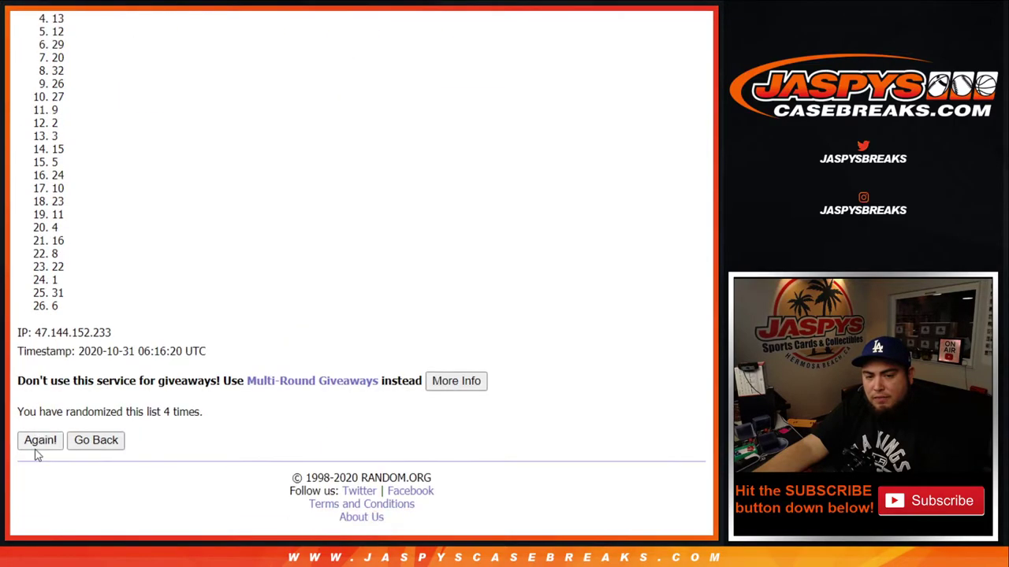
left_click(35, 450)
scroll(35, 454, "down", 3)
left_click(36, 455)
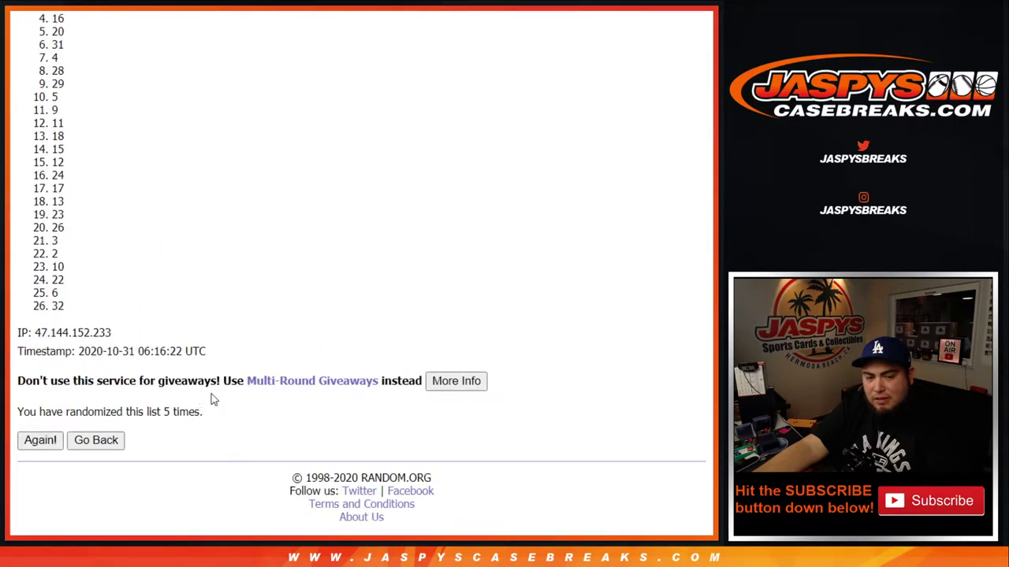
Step: Highlight the randomization count and the number in first place of the randomized list
scroll(227, 444, "down", 3)
left_click_drag(163, 411, 244, 419)
scroll(244, 418, "up", 3)
left_click_drag(45, 212, 68, 212)
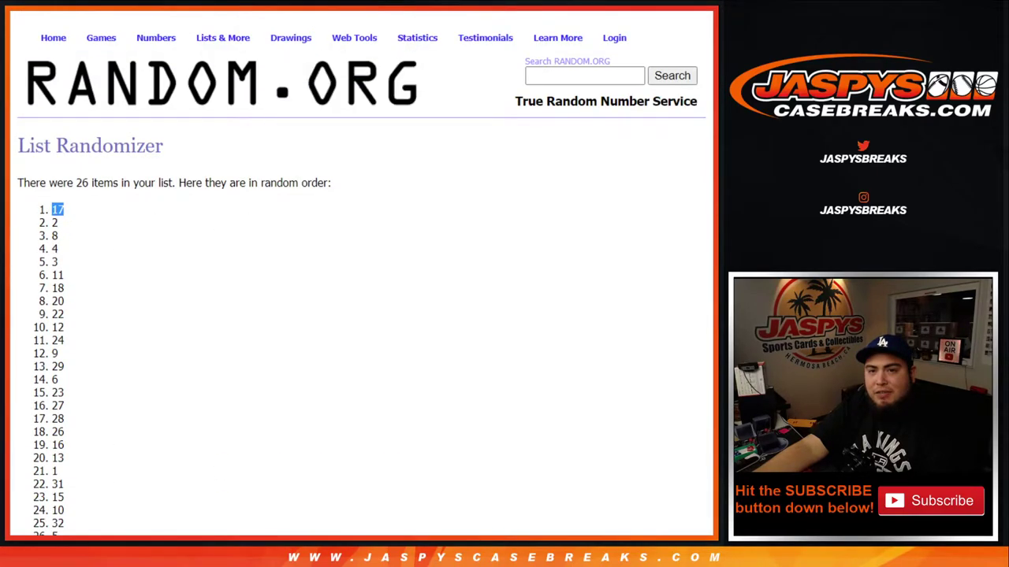
Step: Switch to the JASPY SHOW NOTES spreadsheet and delete the number 17 from column D of the BHE Hitless List sheet
key("ctrl+Tab")
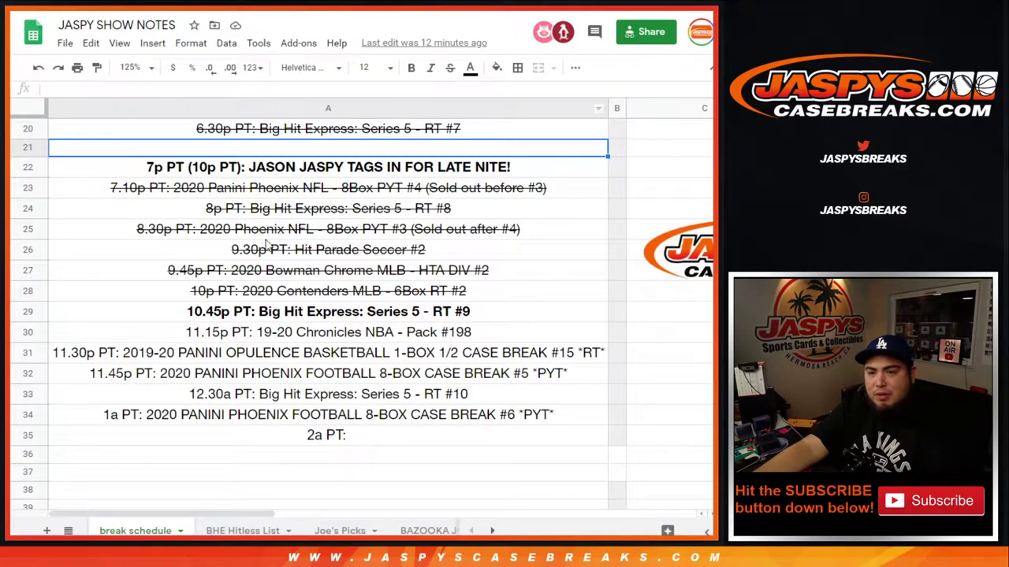
left_click(276, 531)
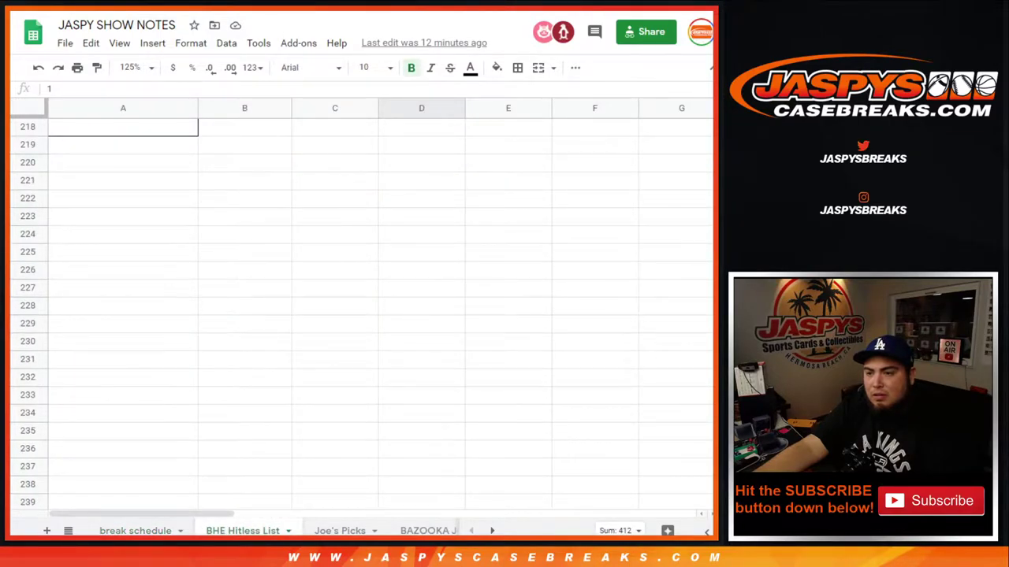
scroll(450, 339, "up", 20)
scroll(451, 339, "down", 2)
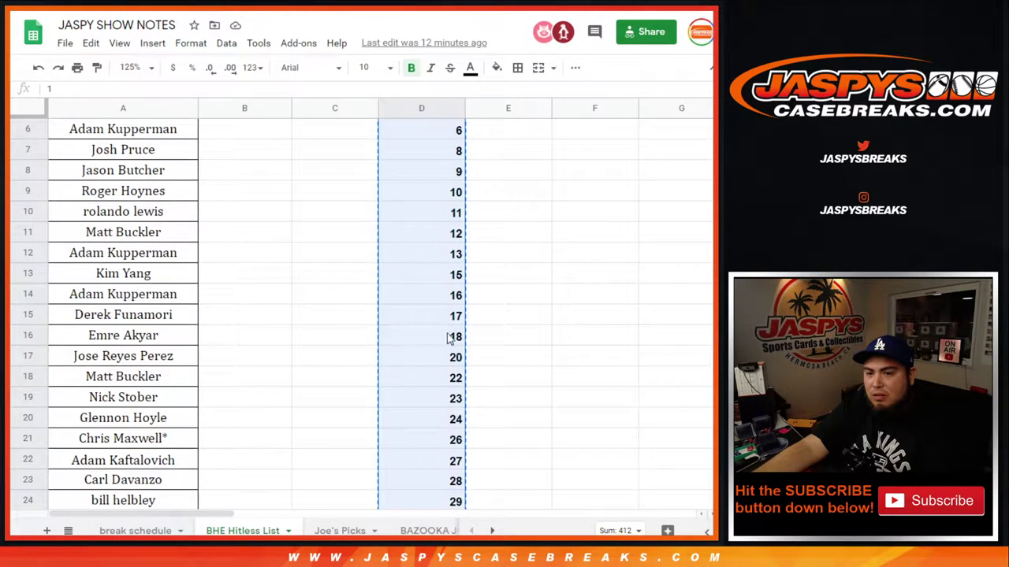
left_click(448, 318)
key("Delete")
Step: Move the numbers 18 through 32 in column D up one row to close the gap at D15
left_click_drag(449, 335, 443, 399)
key("ctrl+c")
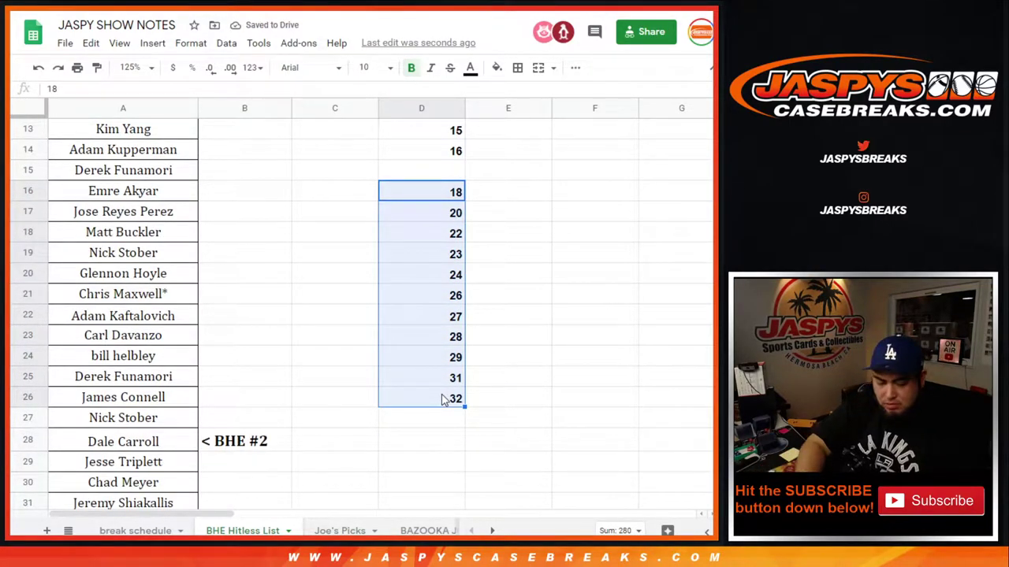
key("Delete")
key("Up")
key("ctrl+v")
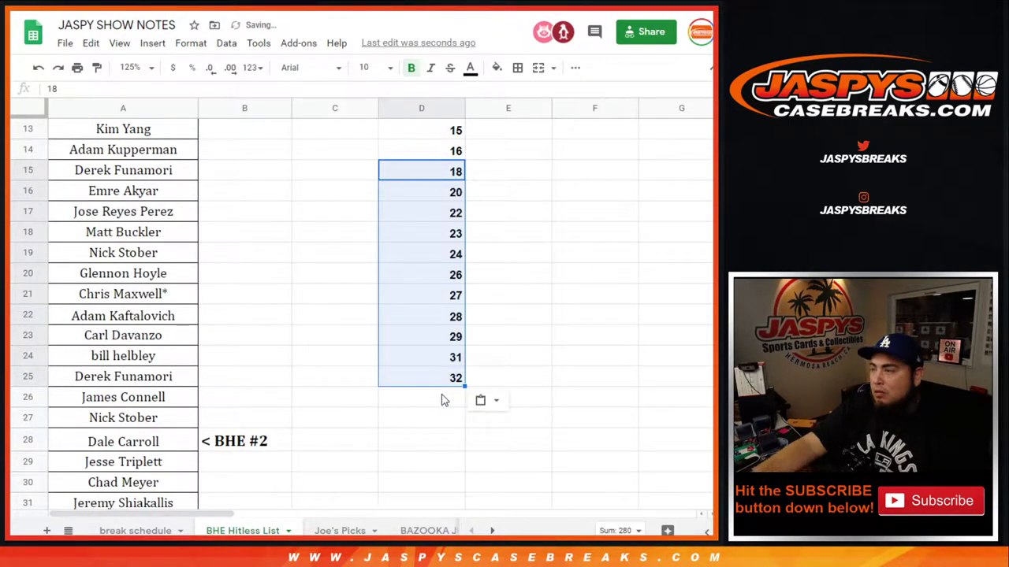
Step: Show the break schedule sheet and select the 2a PT entry in row 35
key("ctrl+Tab")
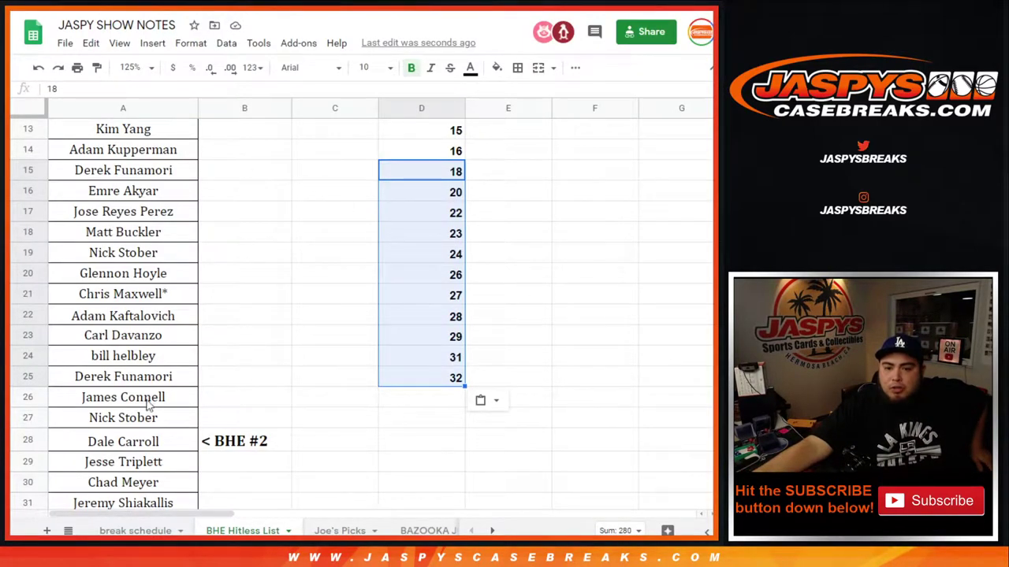
left_click(140, 530)
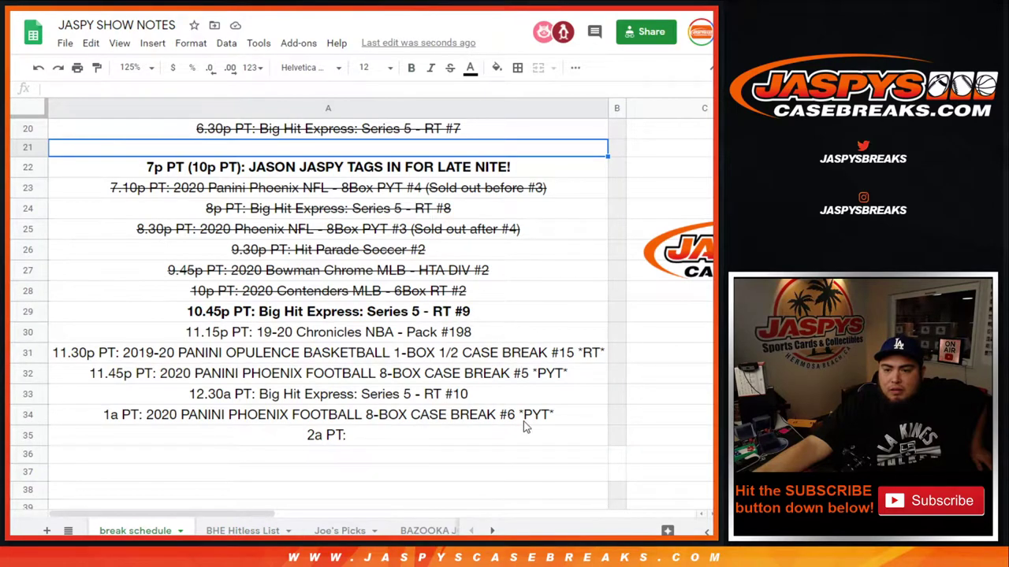
left_click(339, 438)
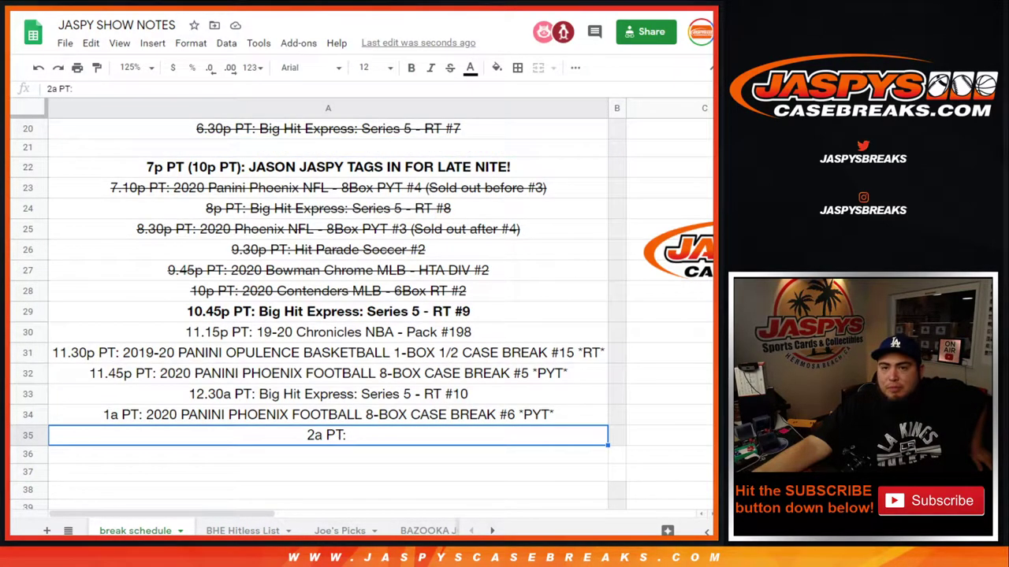
Step: Return to the print settings of the customer and team list and print the sheet
key("ctrl+p")
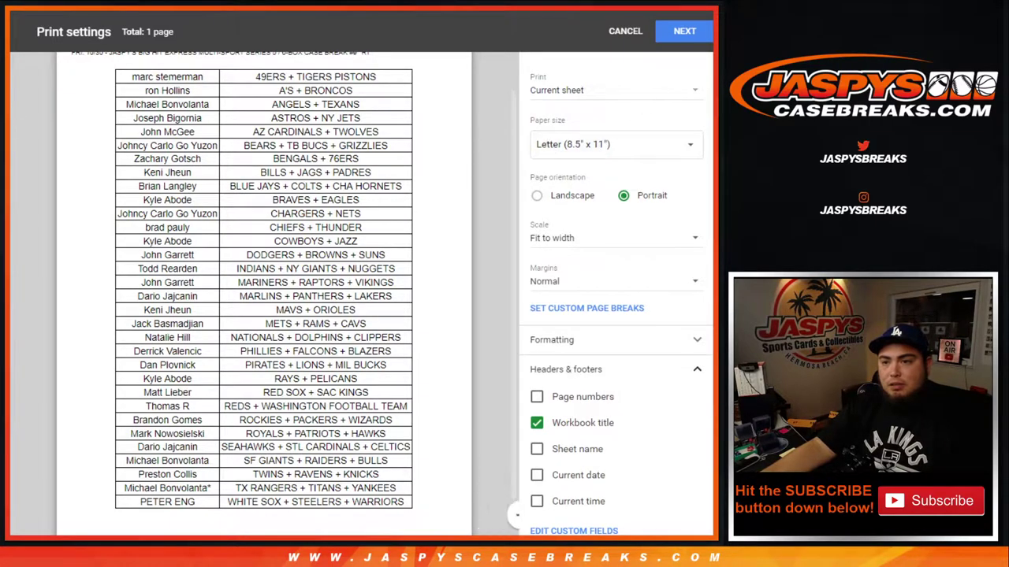
left_click(684, 31)
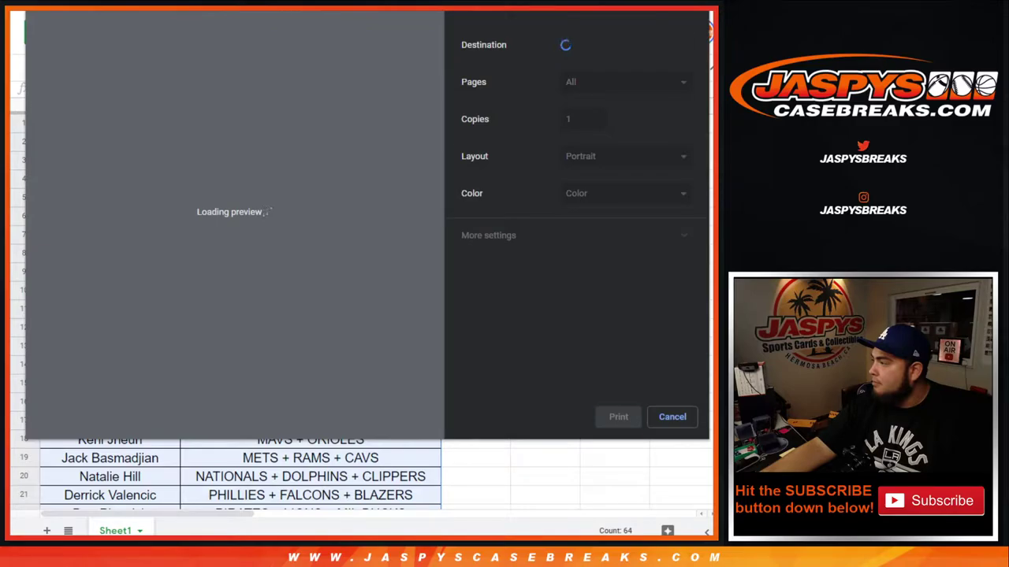
left_click(617, 417)
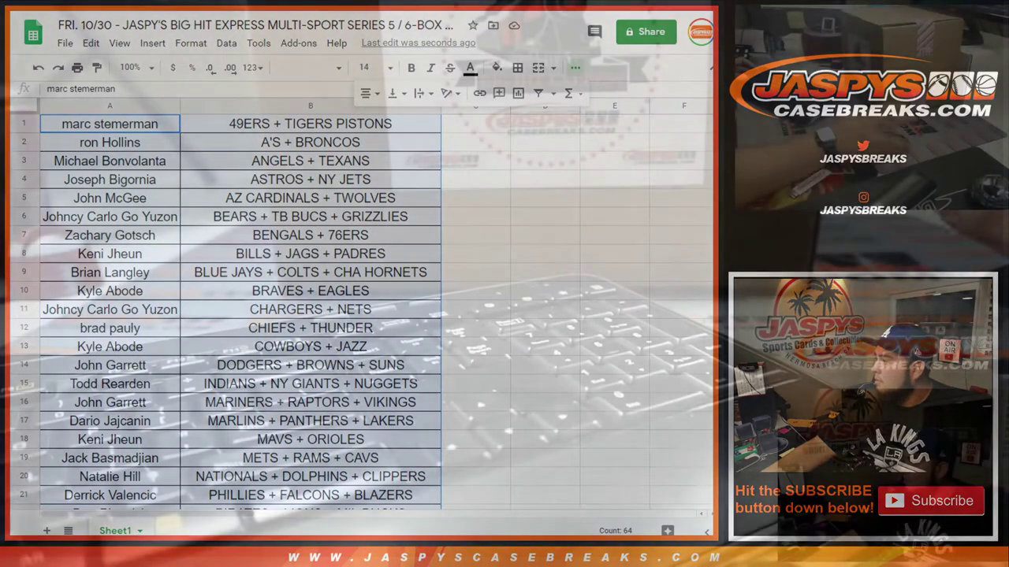